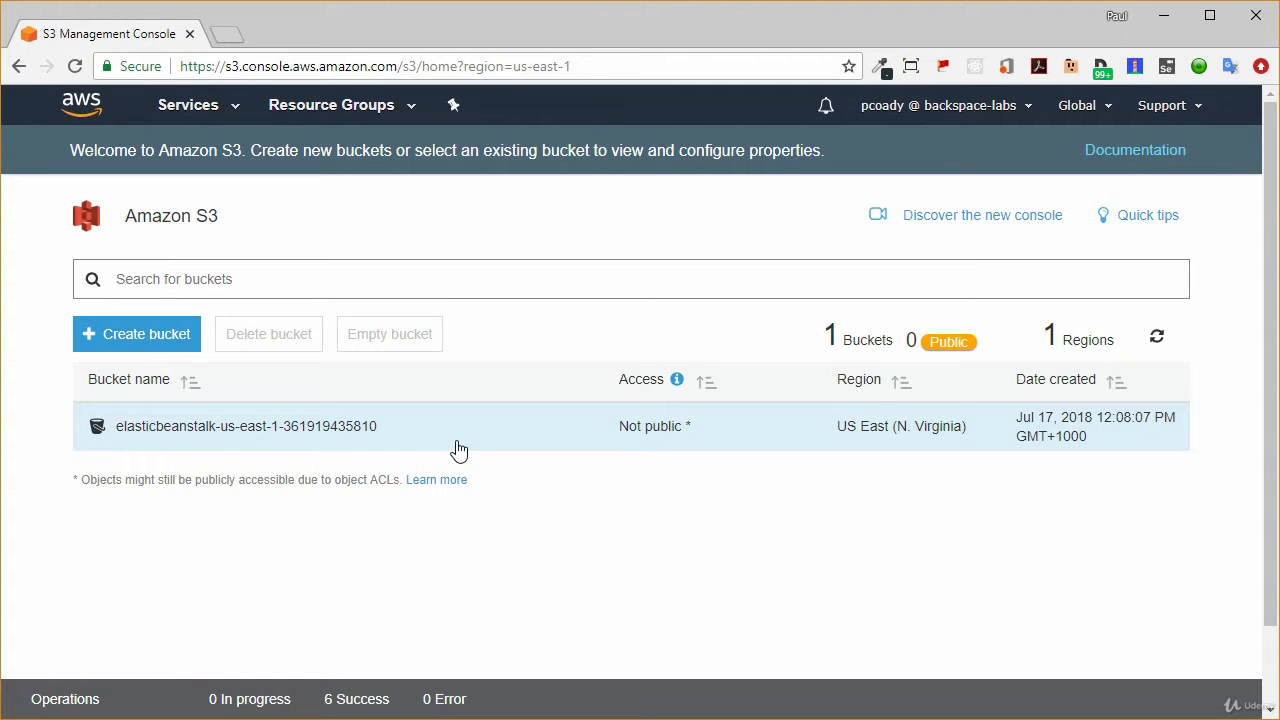
Step: View the summary details of the existing Elastic Beanstalk bucket and close them
click(508, 434)
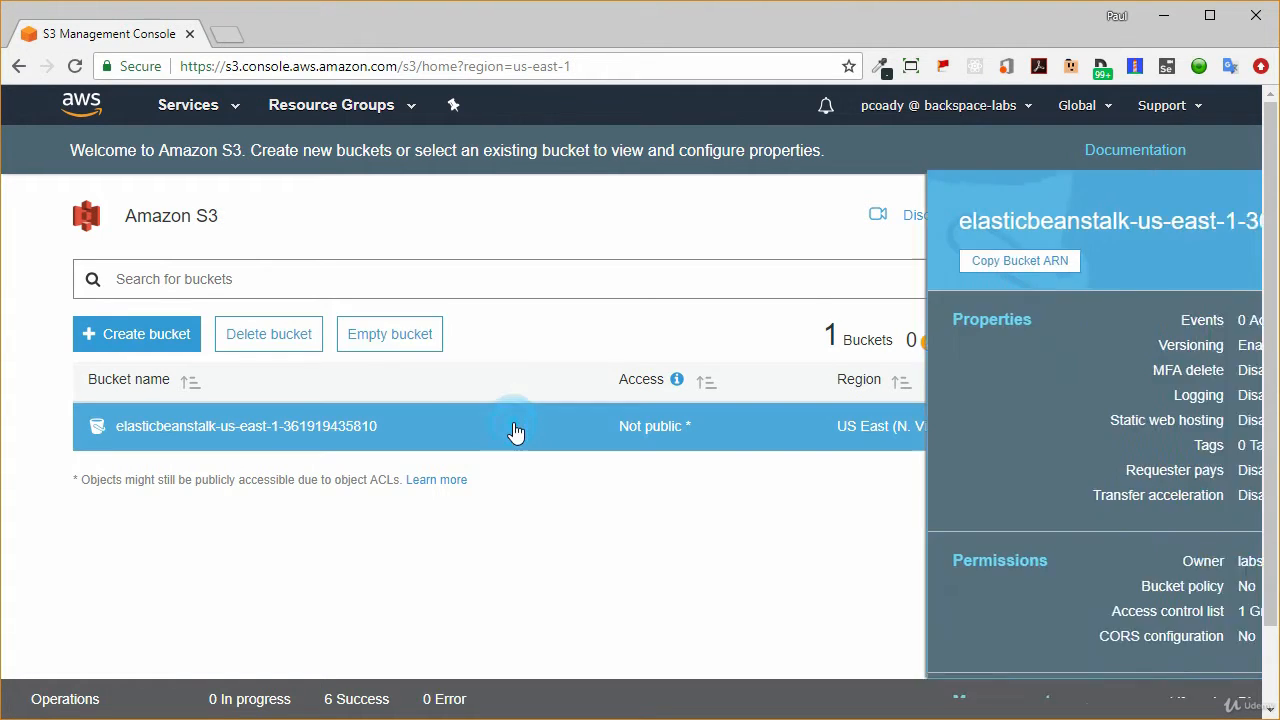
click(1170, 220)
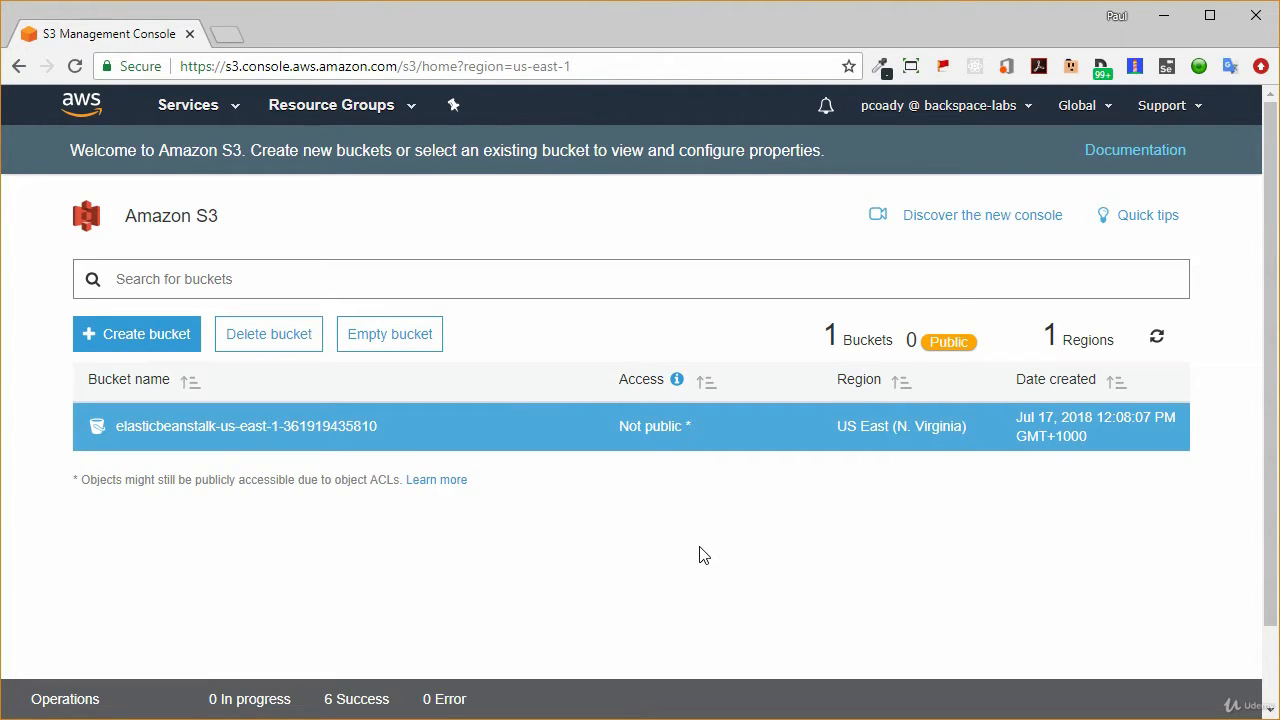
Step: Begin a new S3 bucket named akfdsgjhbkfdjghb in US East (N. Virginia) and proceed to its options
click(145, 343)
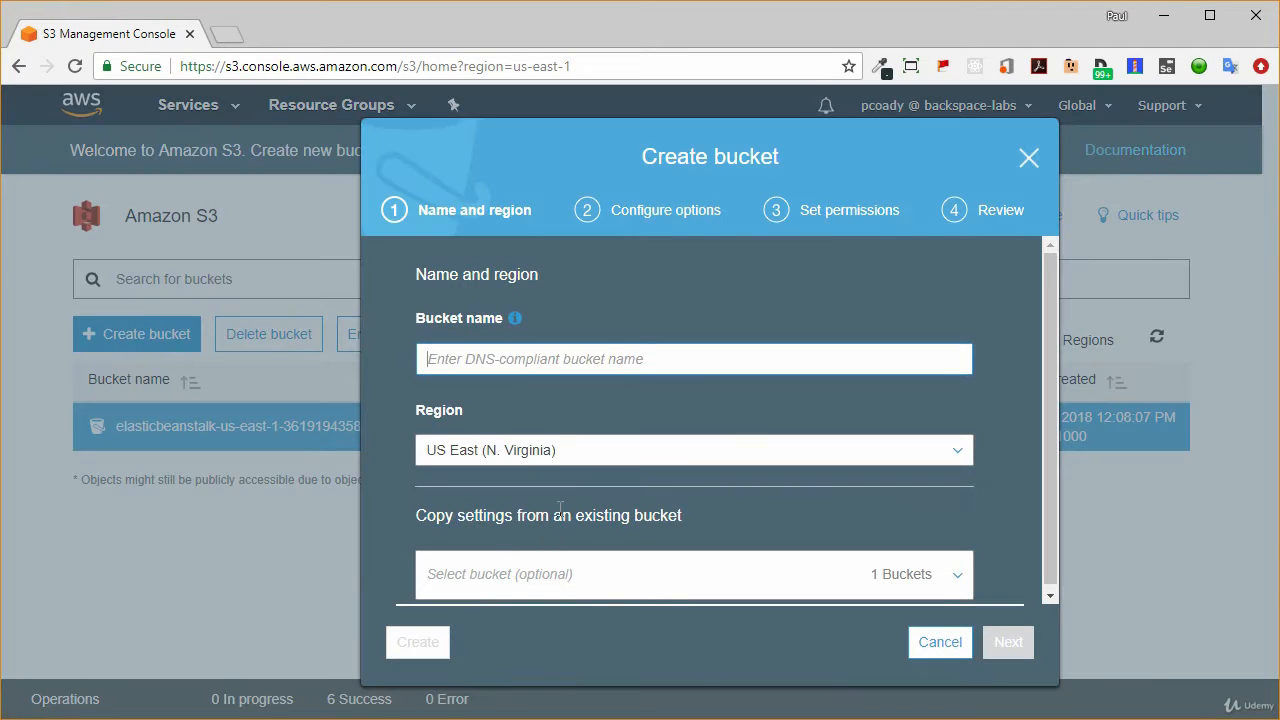
click(513, 365)
text(akfds)
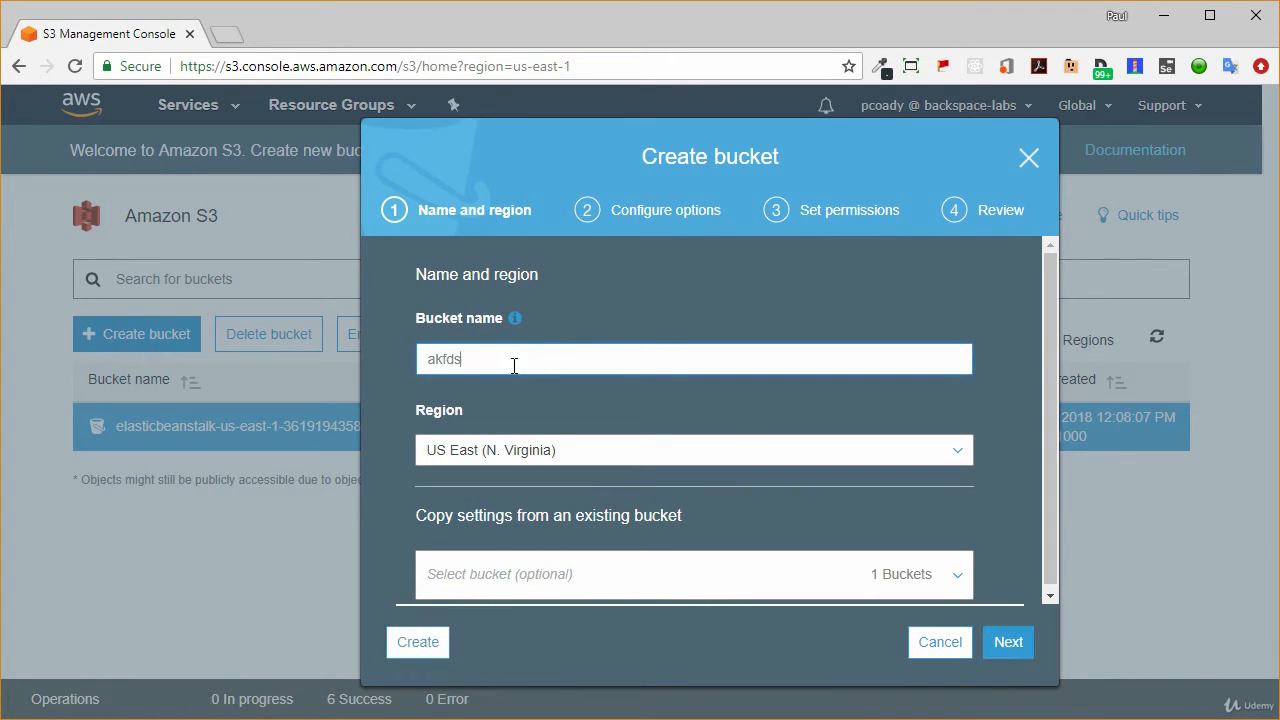
text(gjhbkfdjehb)
click(1007, 641)
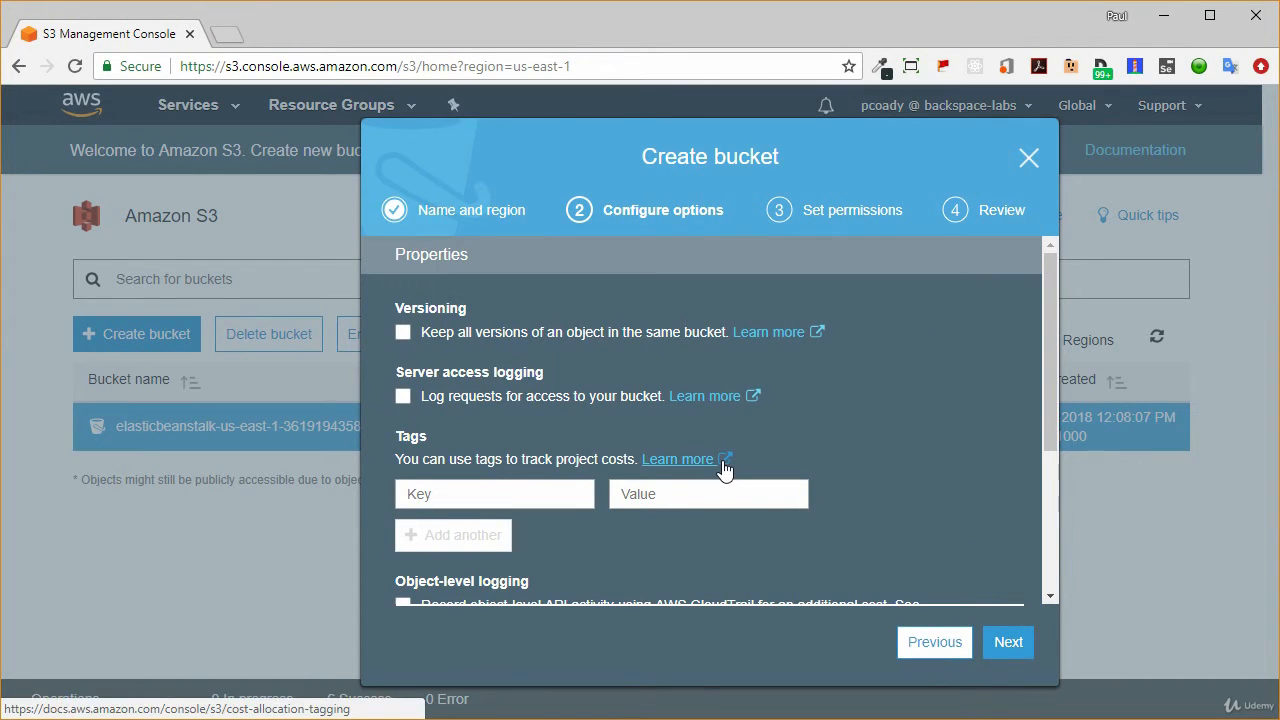
Step: Enable versioning for the new bucket and create it with the default permissions
click(403, 333)
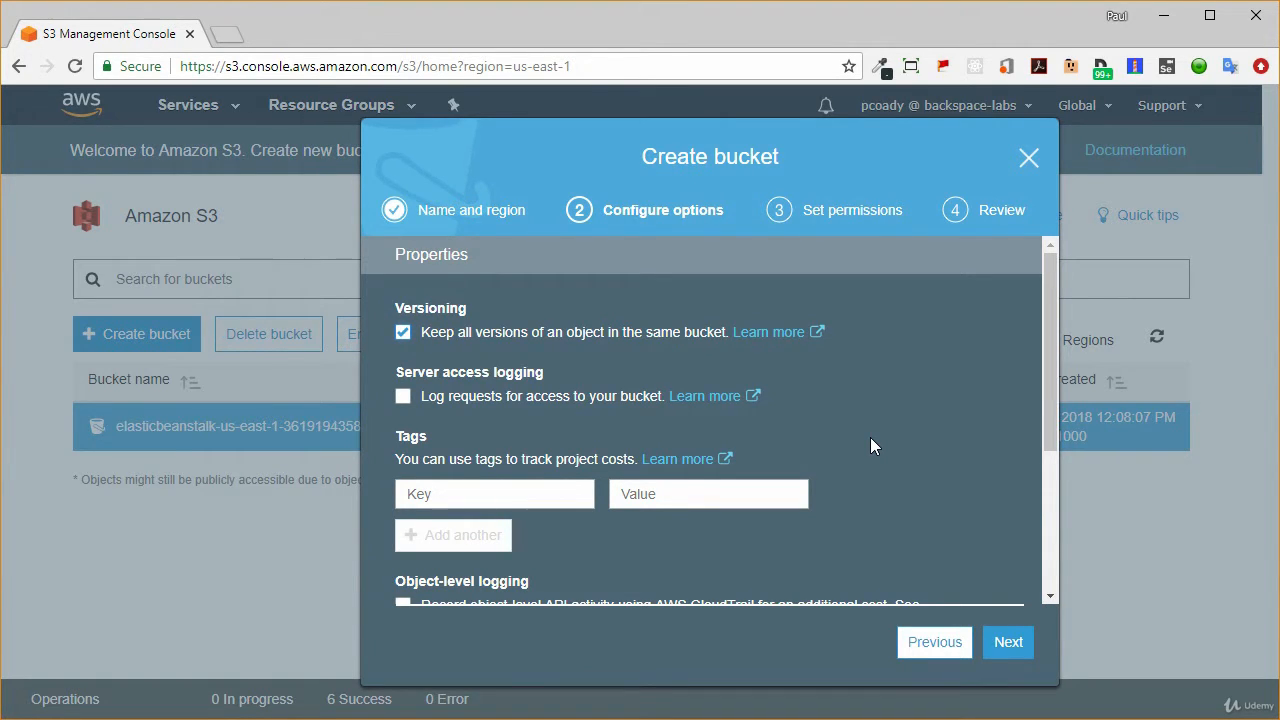
click(1007, 645)
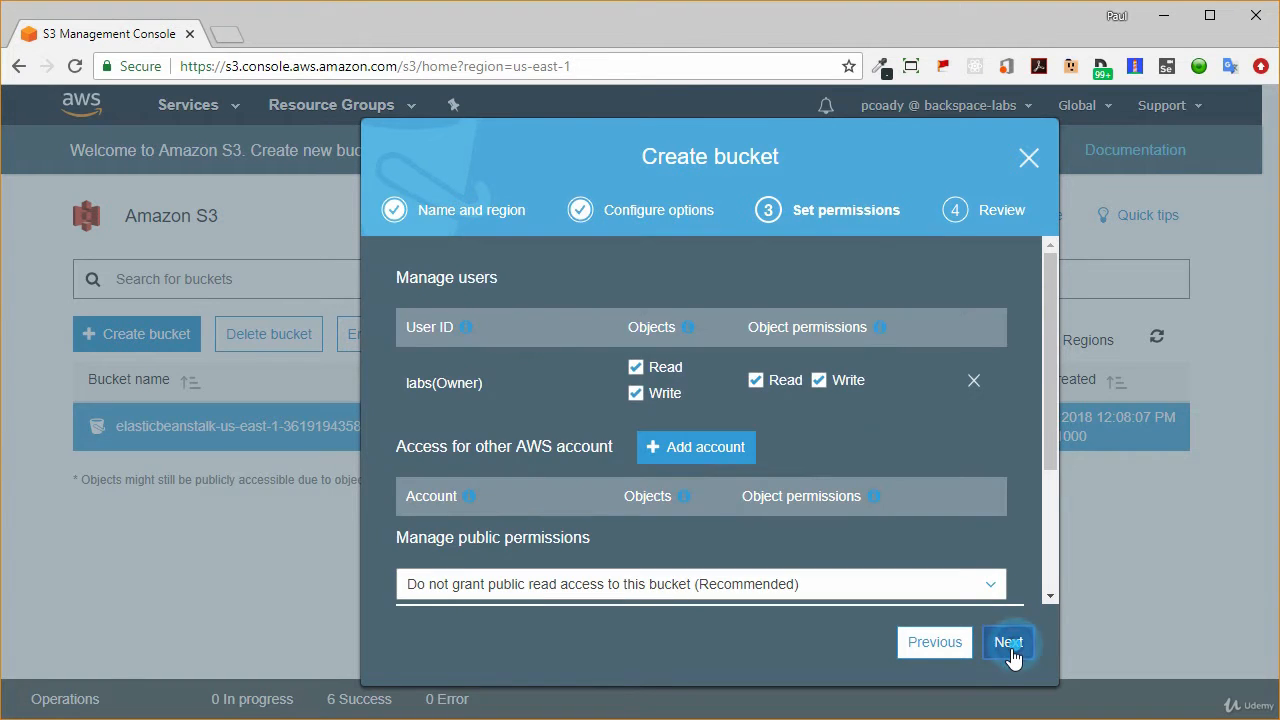
click(1010, 650)
click(1011, 650)
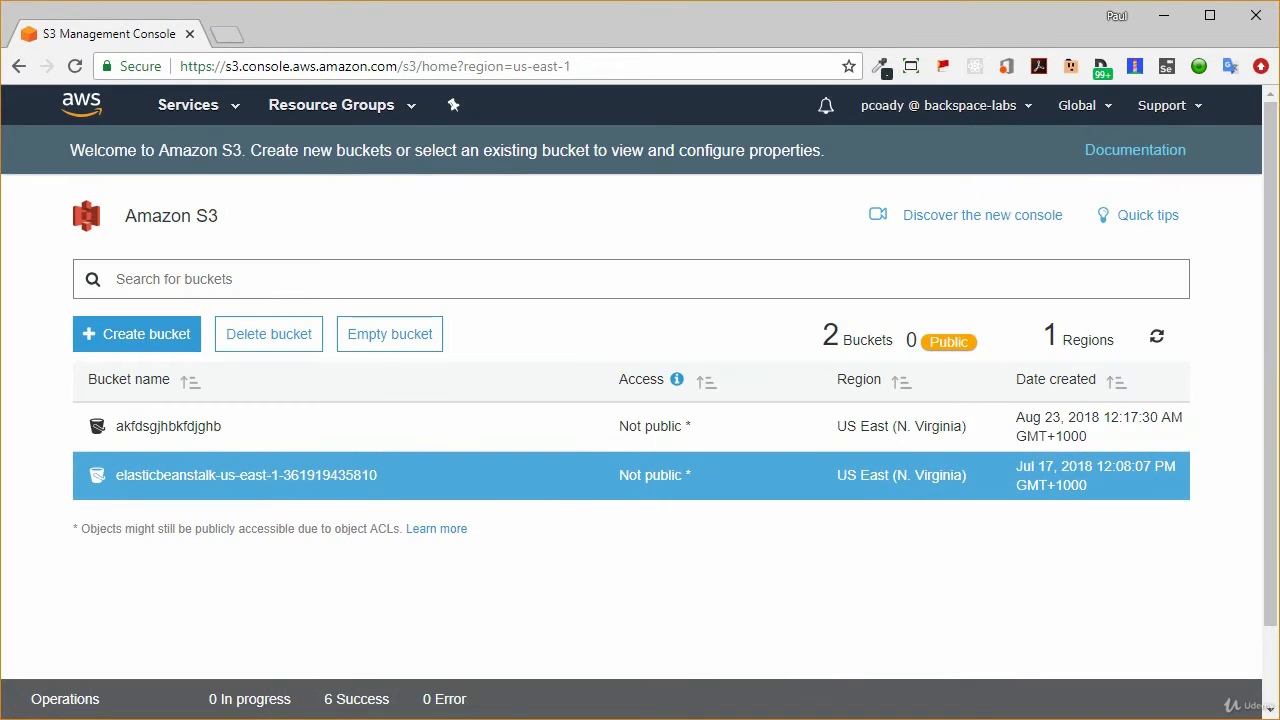
Step: Check the text of test.txt in Notepad and upload the file to the akfdsgjhbkfdjghb bucket with default permissions and properties
drag(1279, 410, 846, 330)
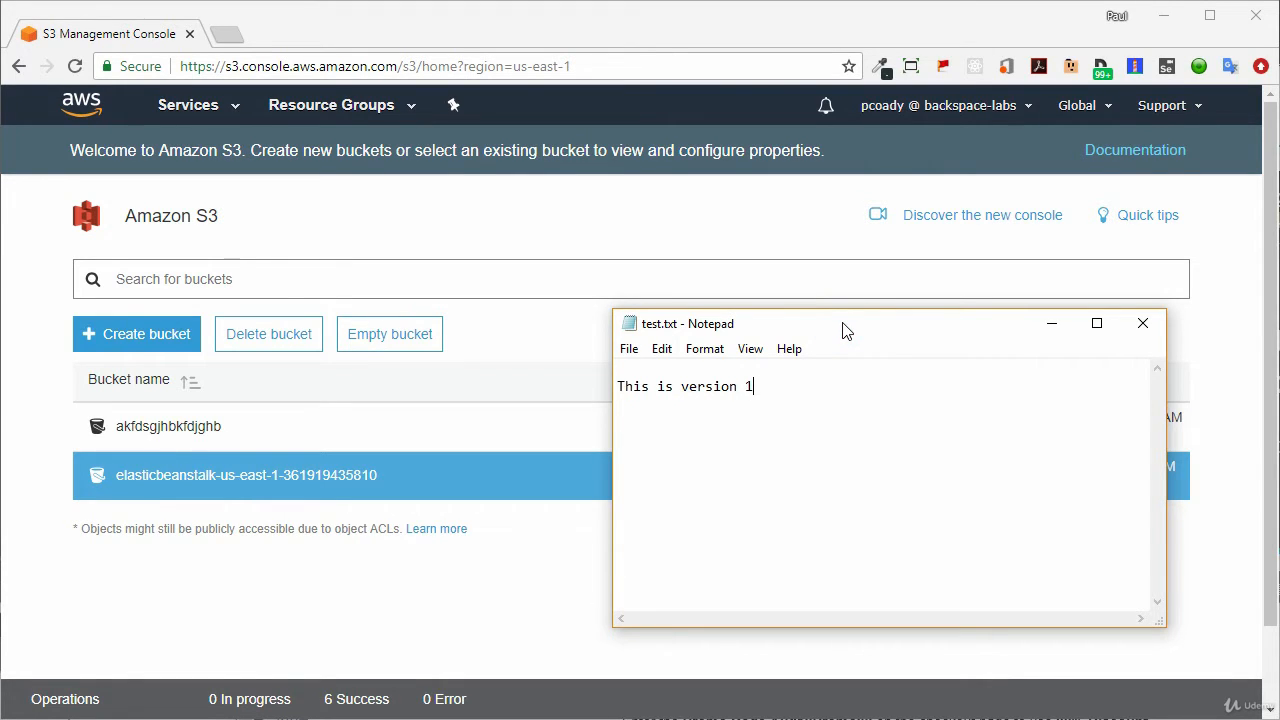
drag(842, 324, 1279, 700)
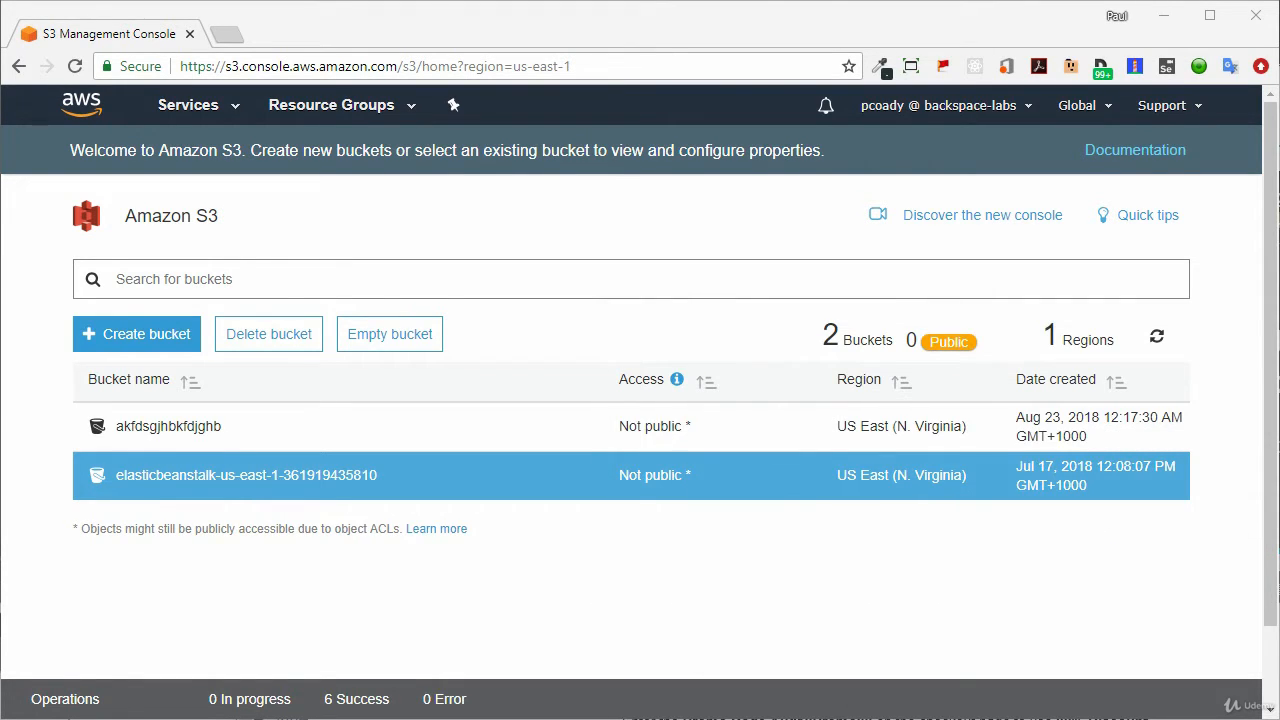
click(188, 428)
click(125, 298)
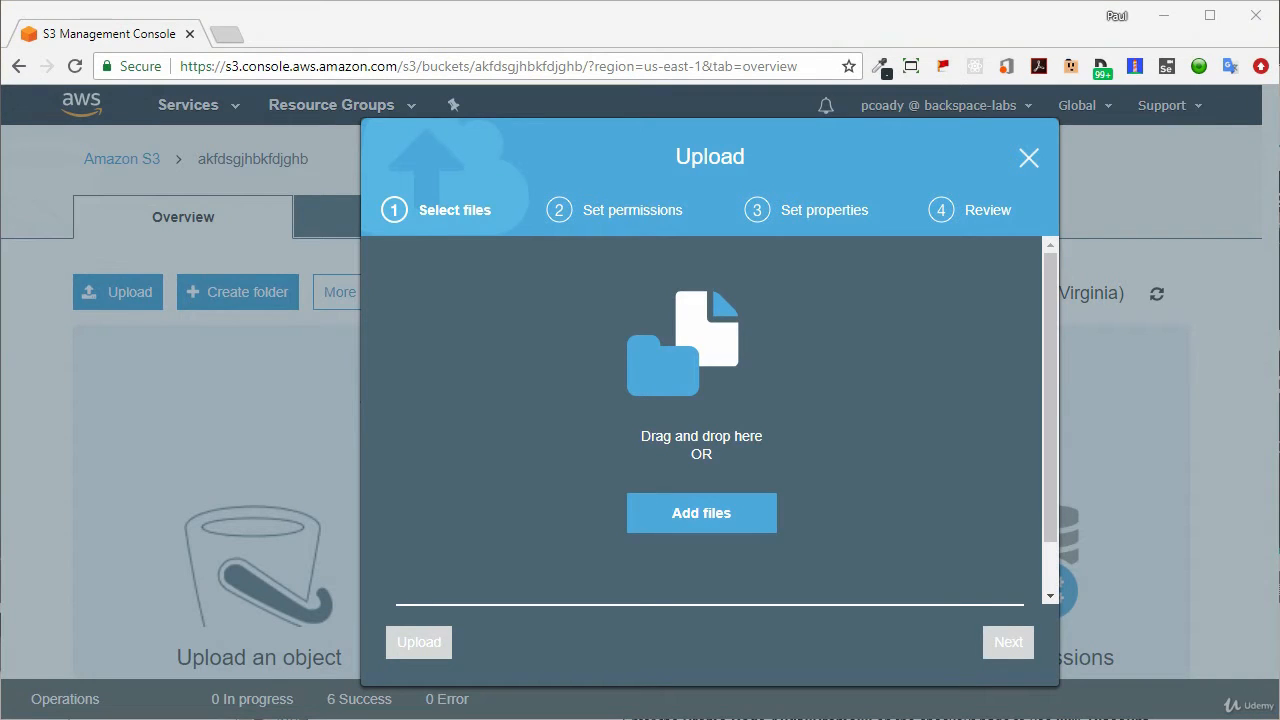
drag(934, 366, 820, 400)
click(1005, 646)
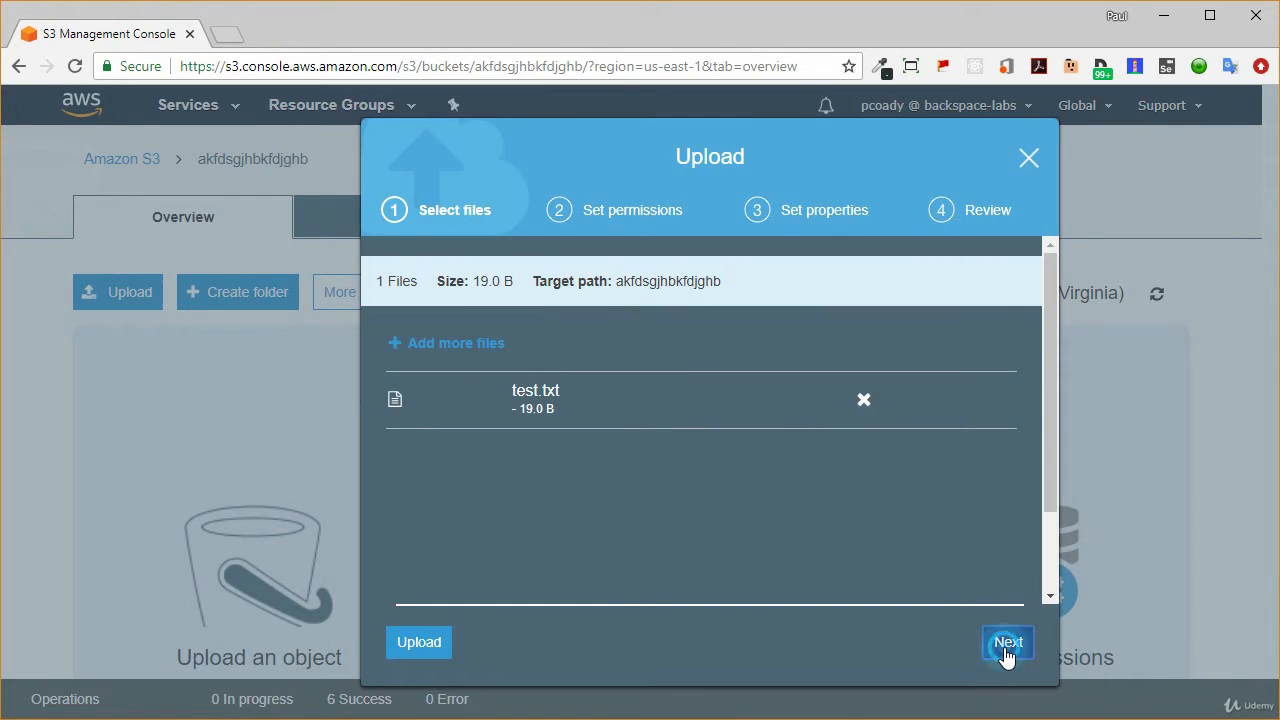
click(1005, 646)
click(1005, 648)
click(1003, 648)
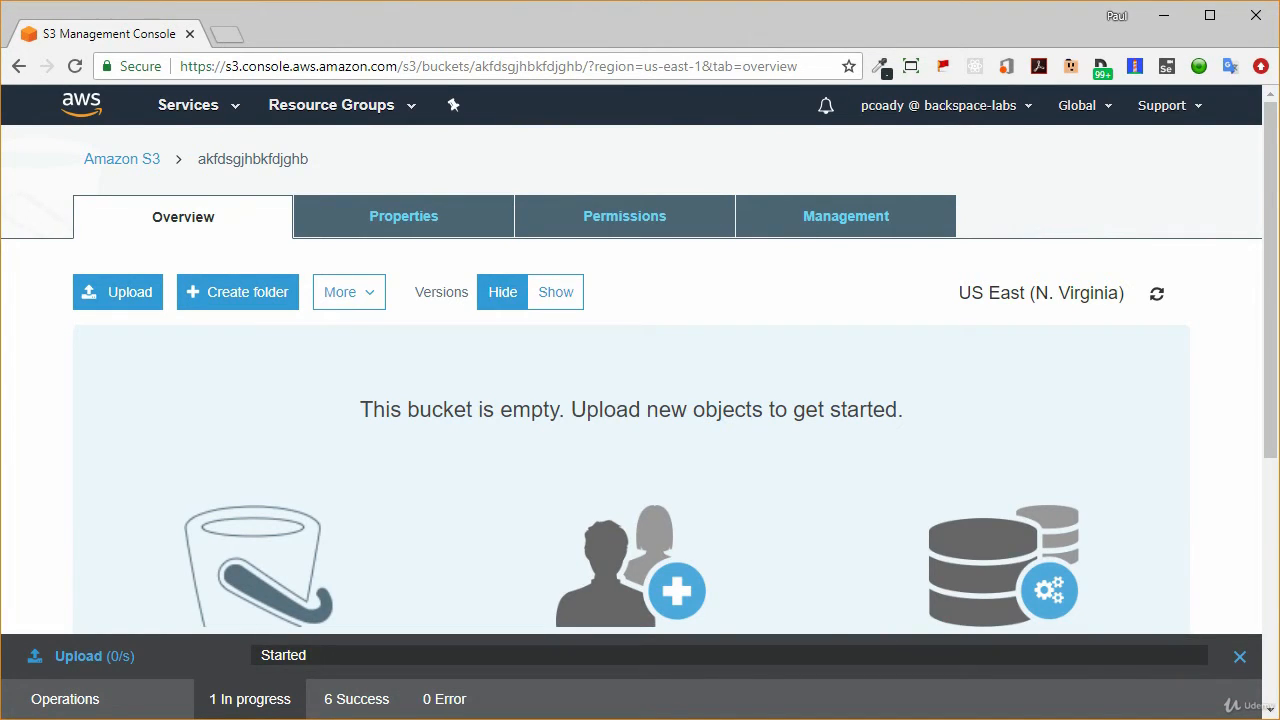
Step: Switch to Notepad, change the text in test.txt to "This is version 2", save it and move the window away
drag(646, 366, 517, 312)
click(551, 384)
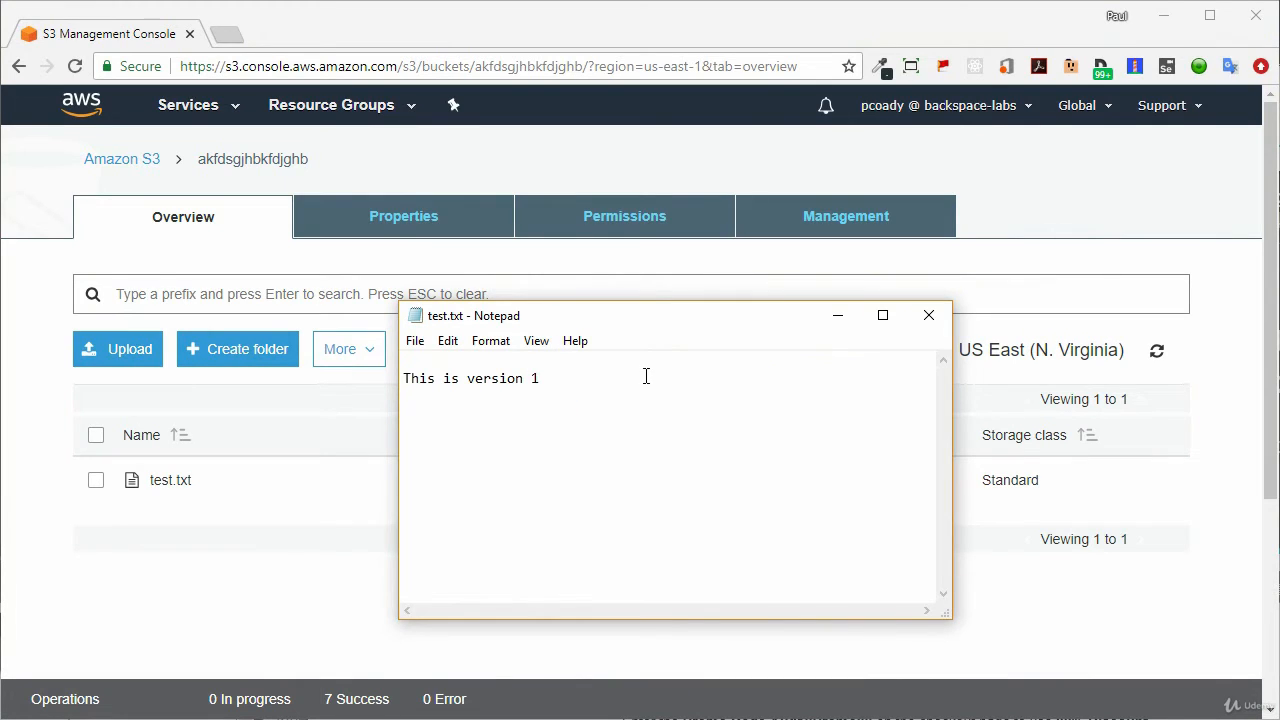
key(BackSpace)
text(2)
drag(666, 327, 800, 719)
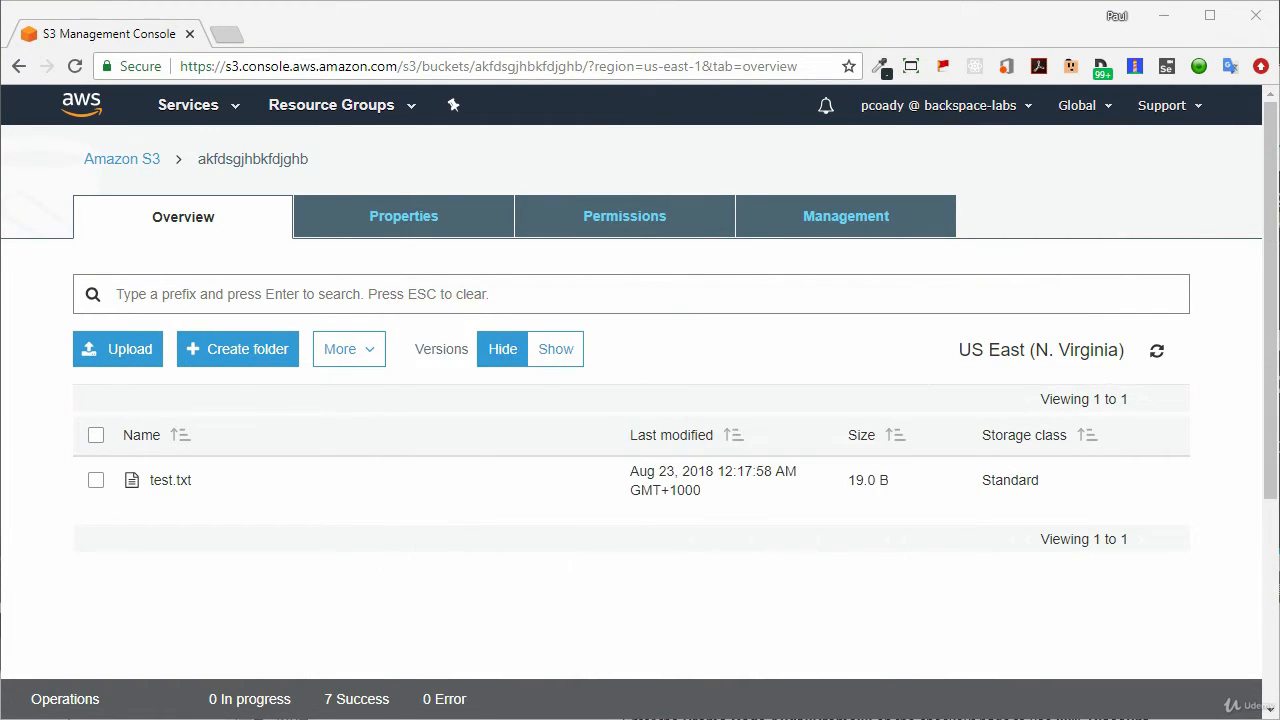
drag(1279, 380, 1279, 300)
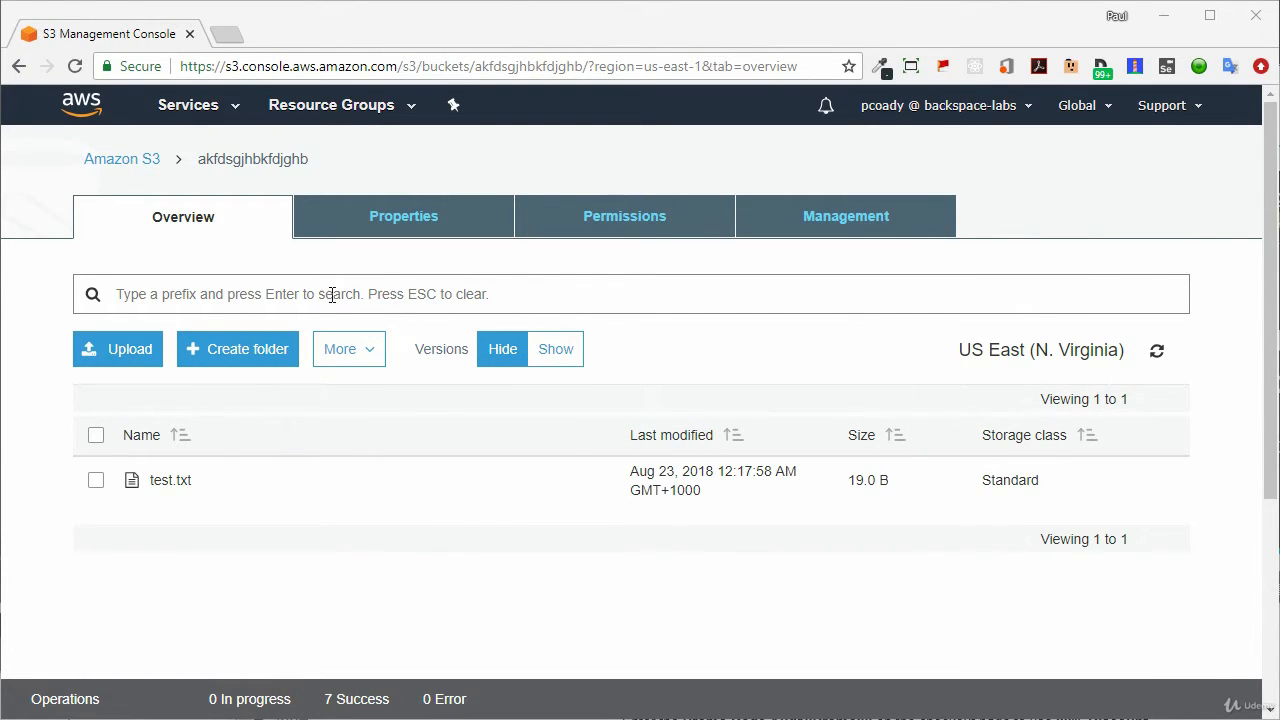
Step: Upload the edited test.txt to the bucket again with default permissions and properties
click(118, 352)
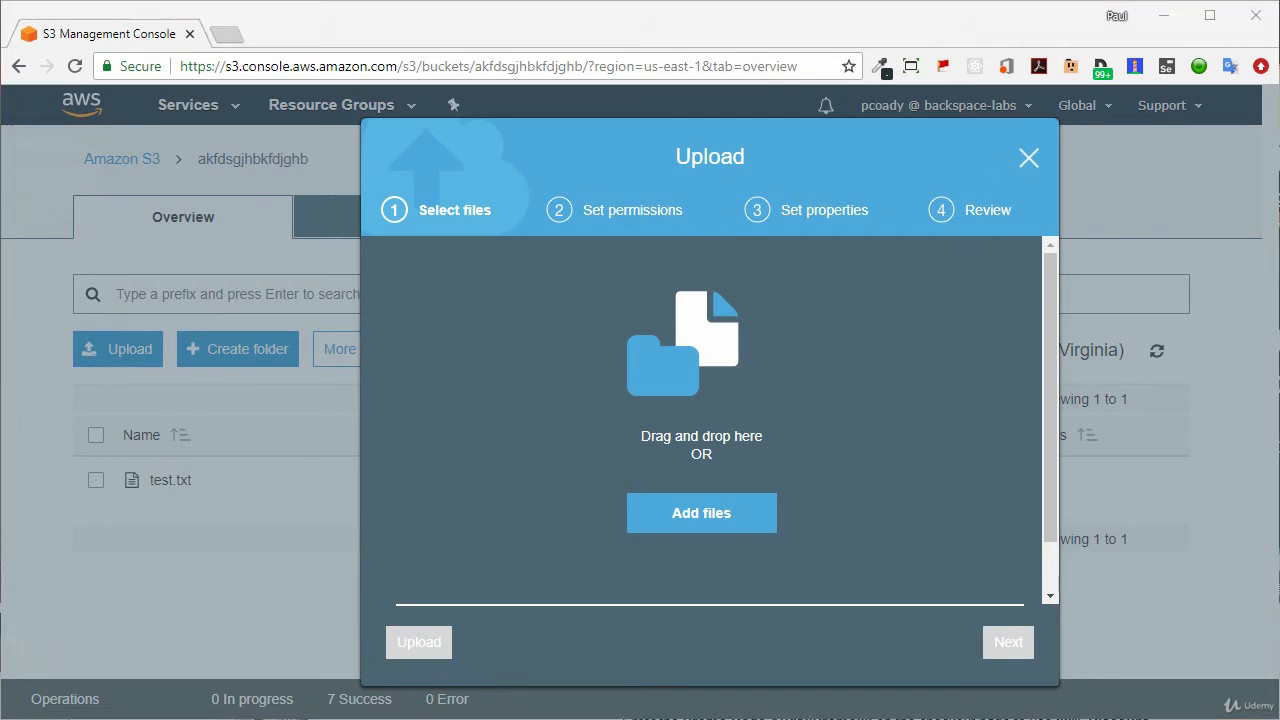
drag(1279, 360, 845, 380)
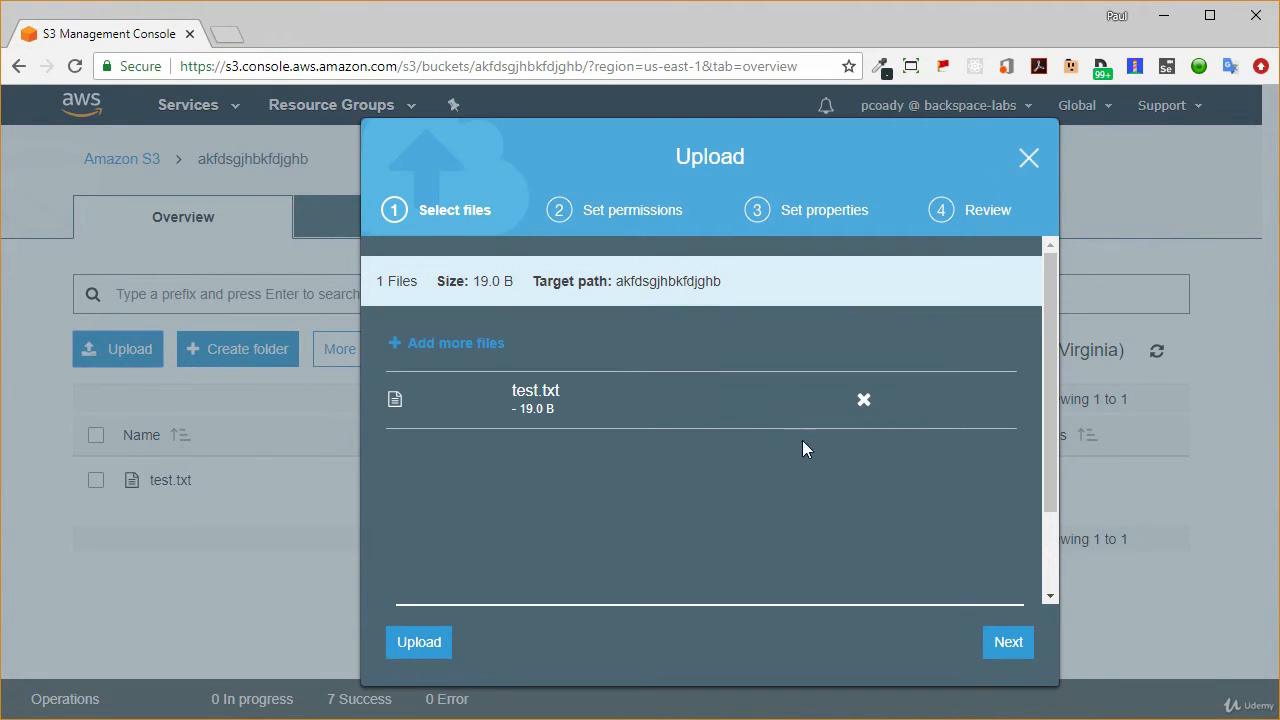
click(1006, 642)
click(1006, 642)
click(1007, 644)
click(1007, 645)
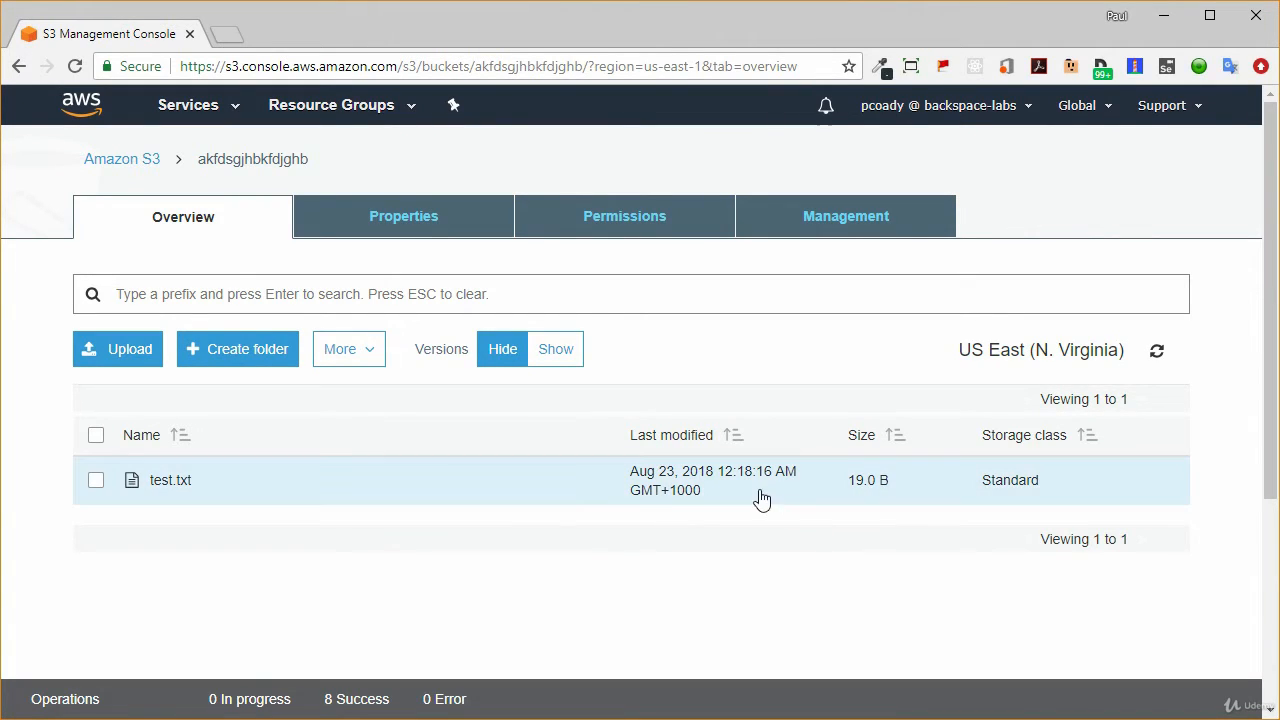
Step: Download test.txt from the bucket, open the downloaded copy in Notepad to check its text, and close it
click(172, 480)
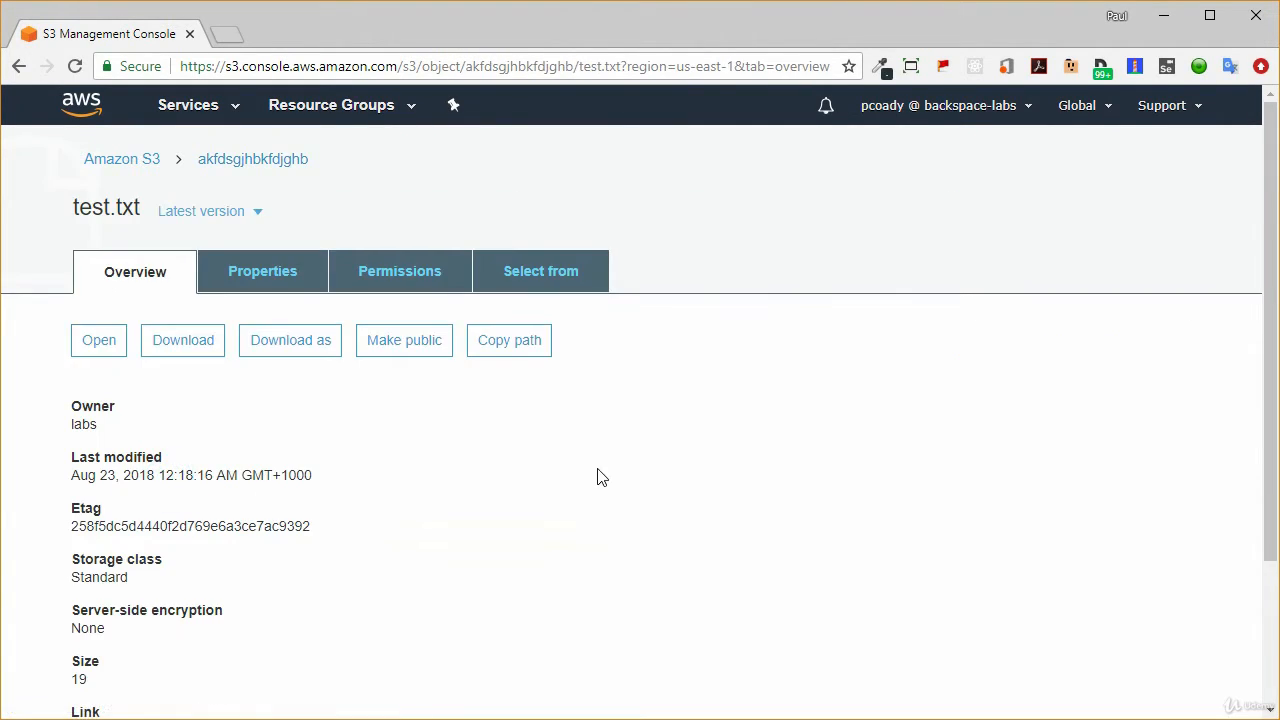
click(203, 345)
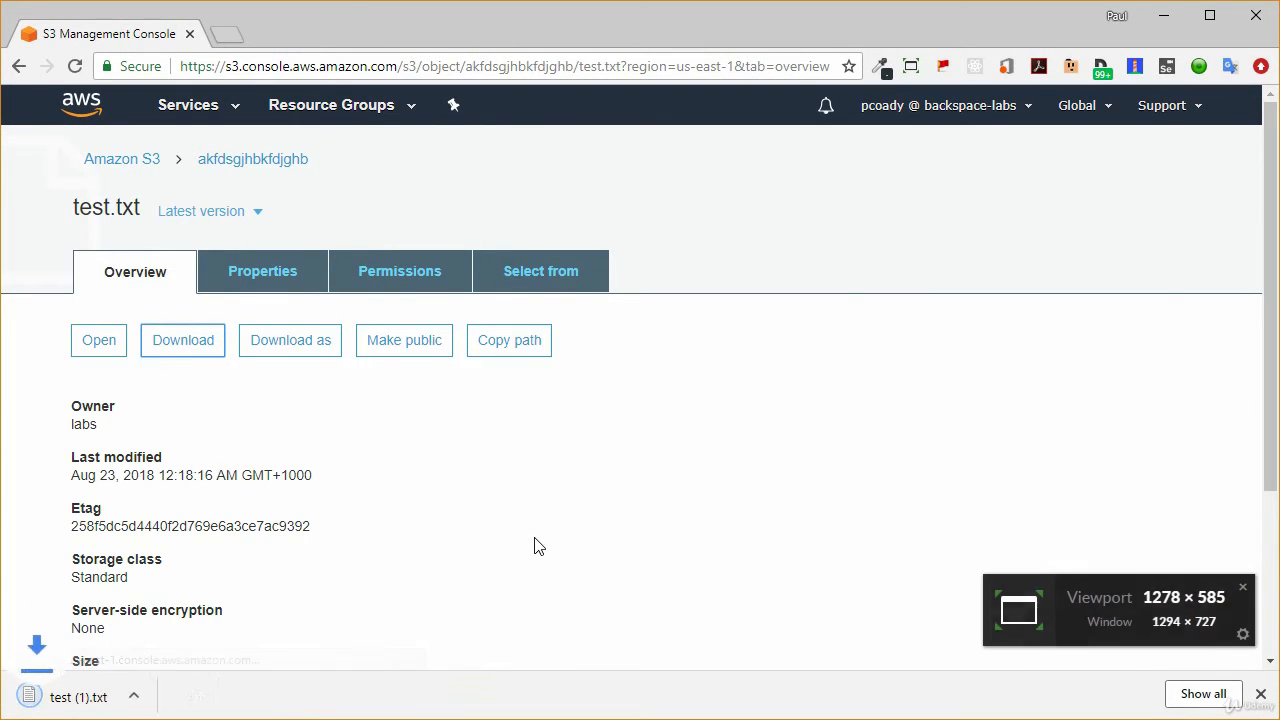
click(95, 695)
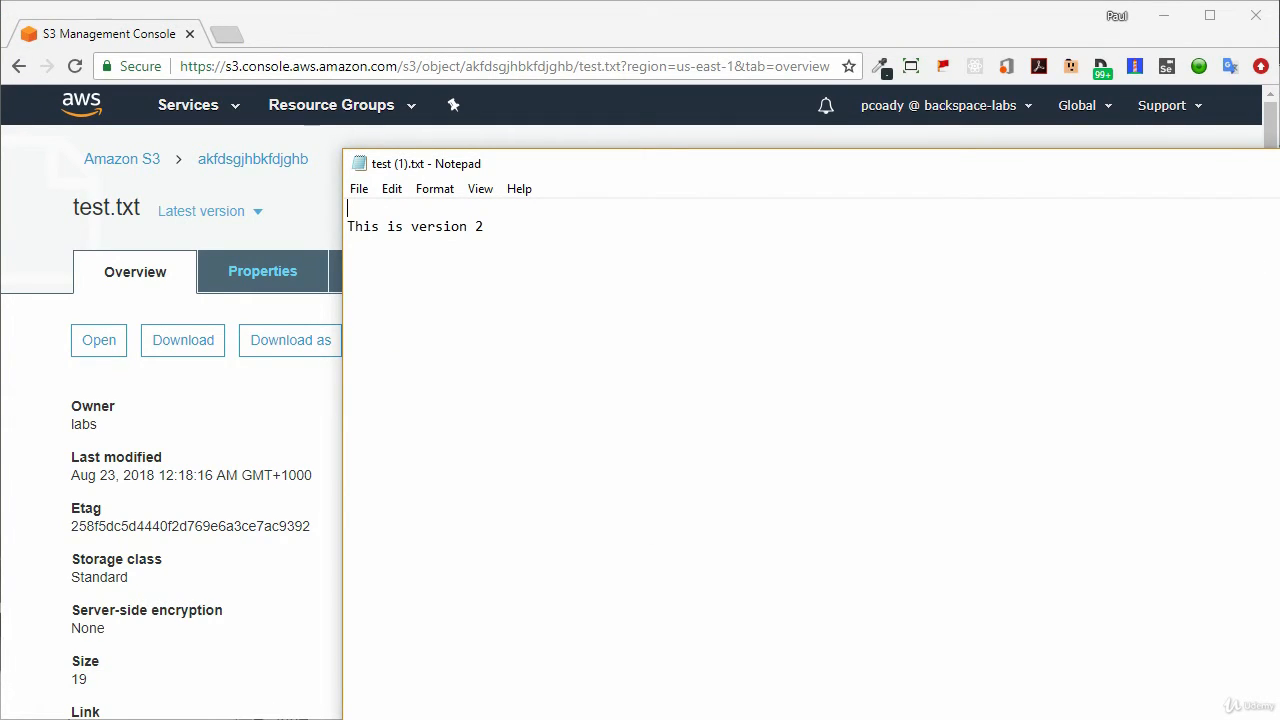
key(alt+F4)
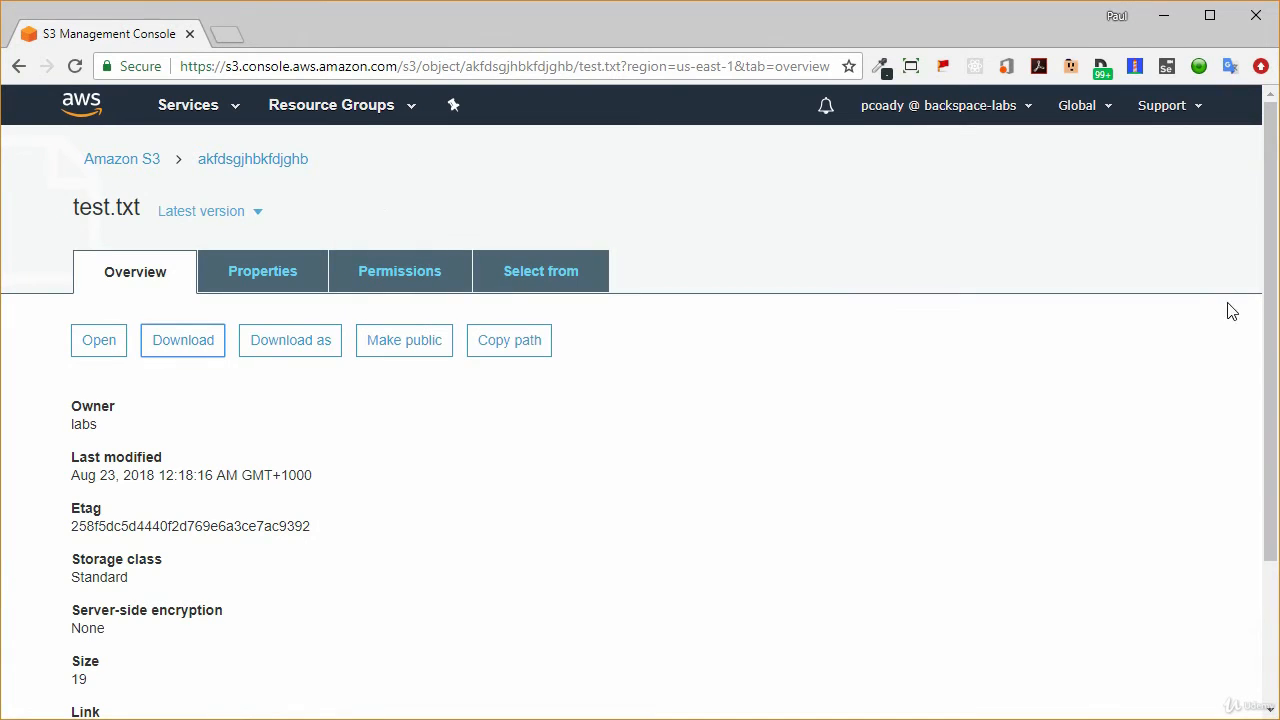
Step: Return to the akfdsgjhbkfdjghb bucket and show all object versions
click(252, 160)
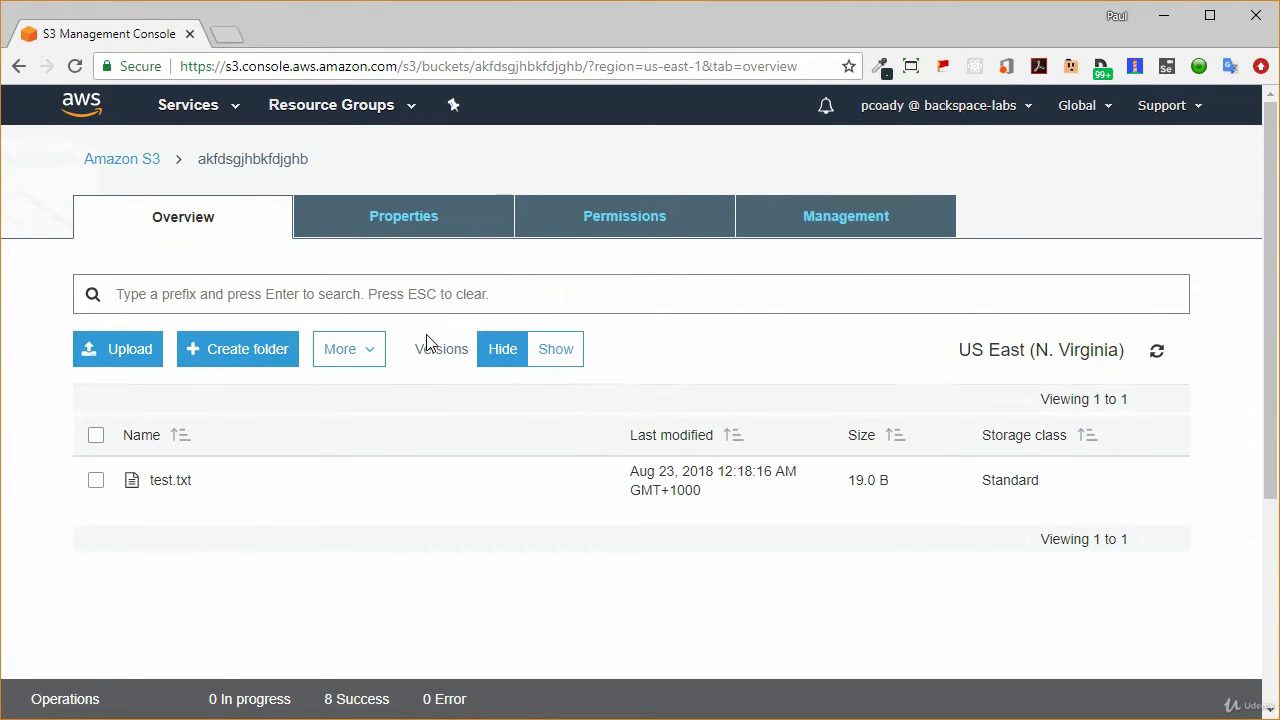
click(414, 345)
drag(414, 345, 466, 345)
click(554, 359)
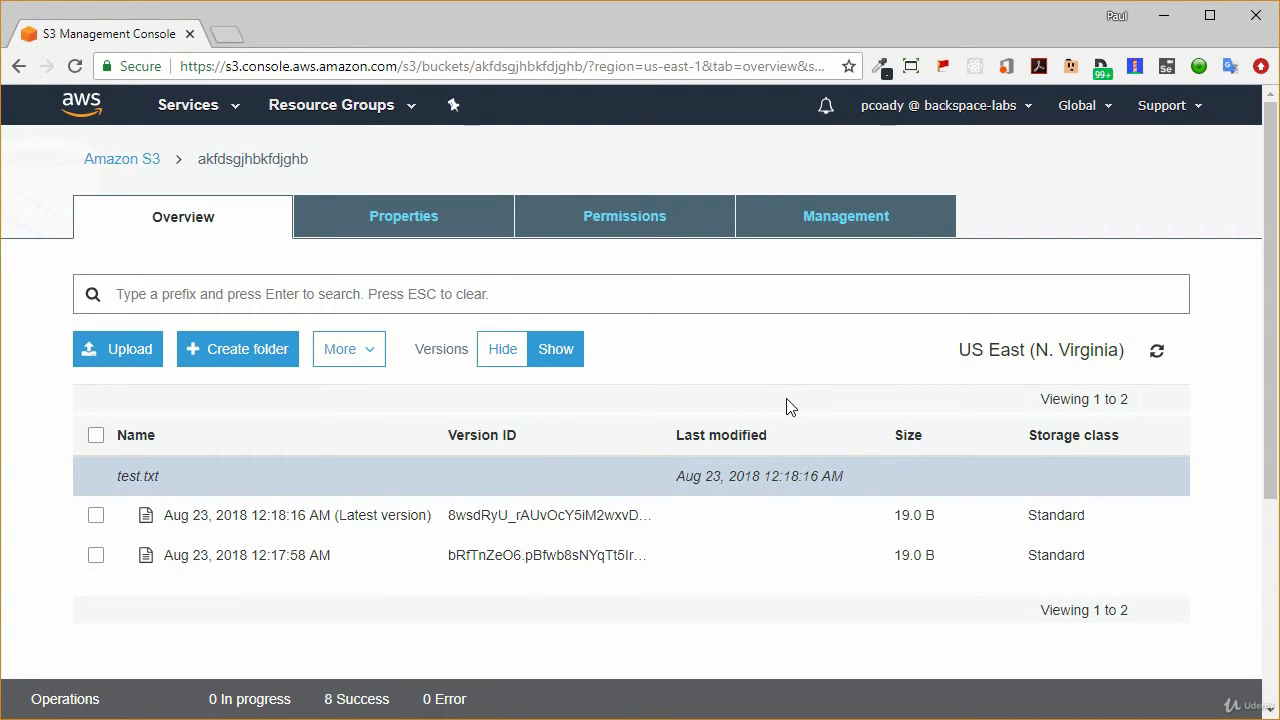
Step: Select the latest version of test.txt, review its details, and permanently delete that version
click(96, 515)
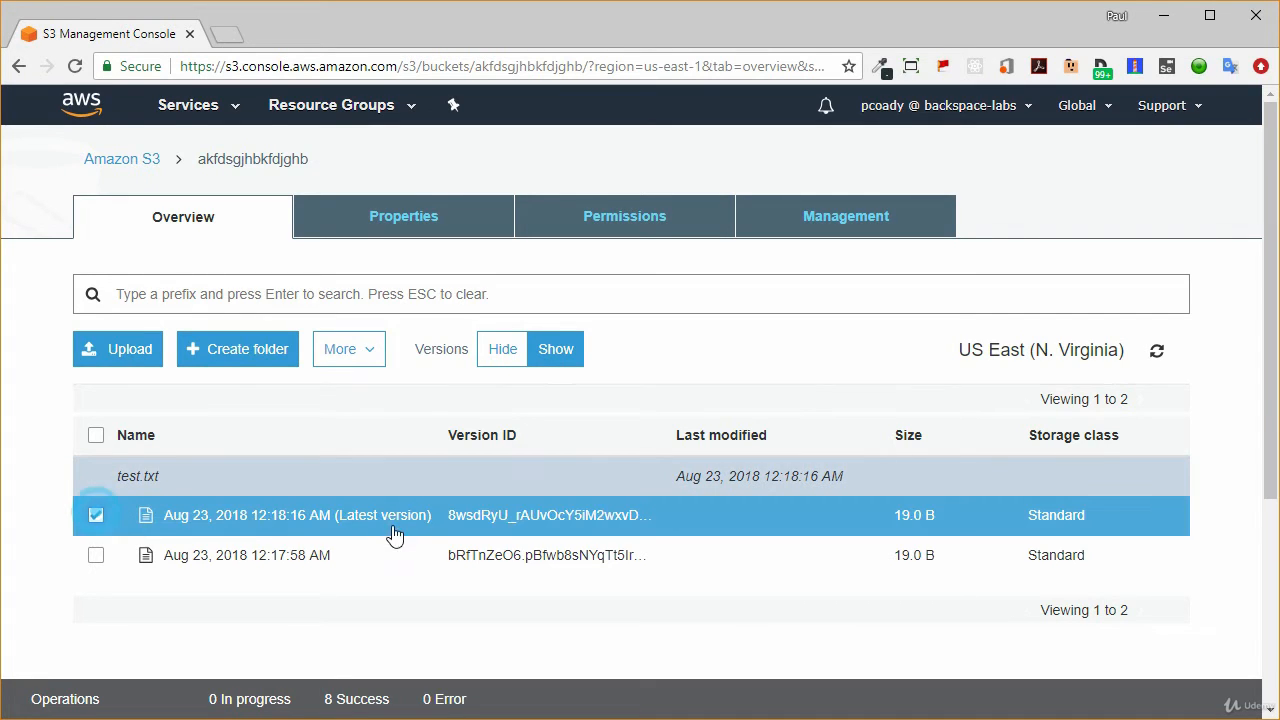
click(587, 520)
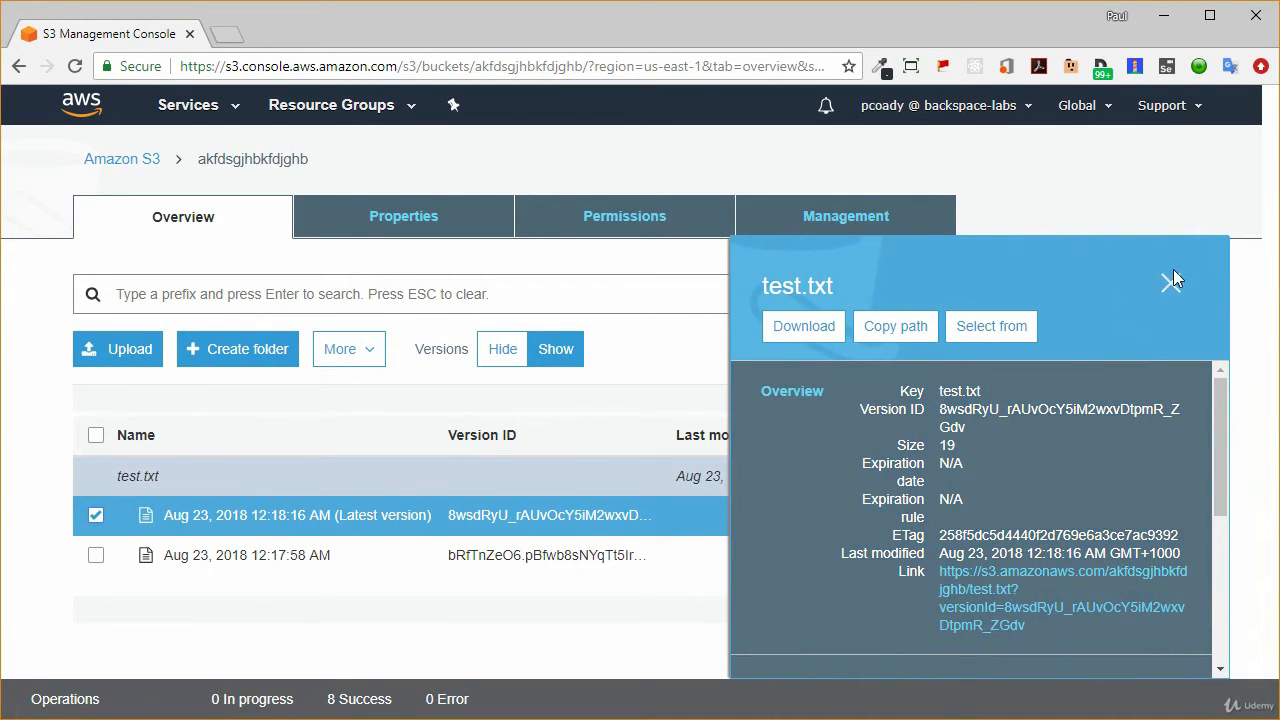
click(1168, 282)
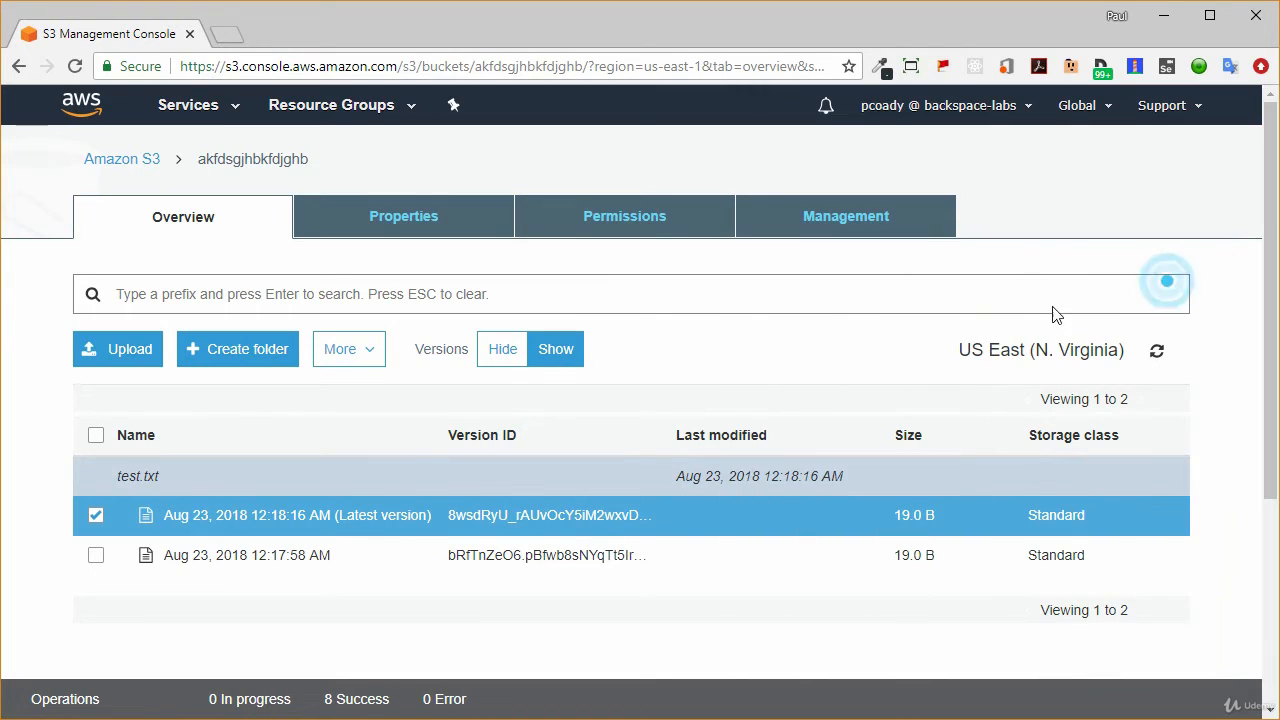
click(368, 349)
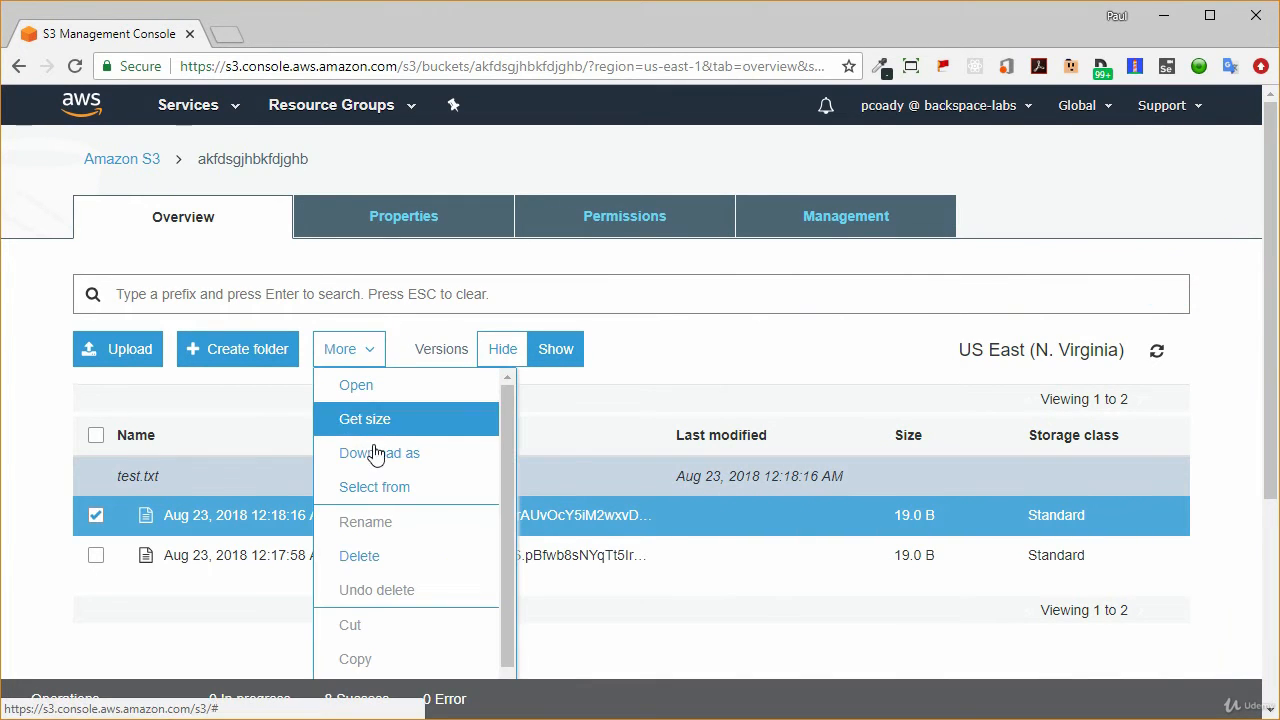
click(365, 556)
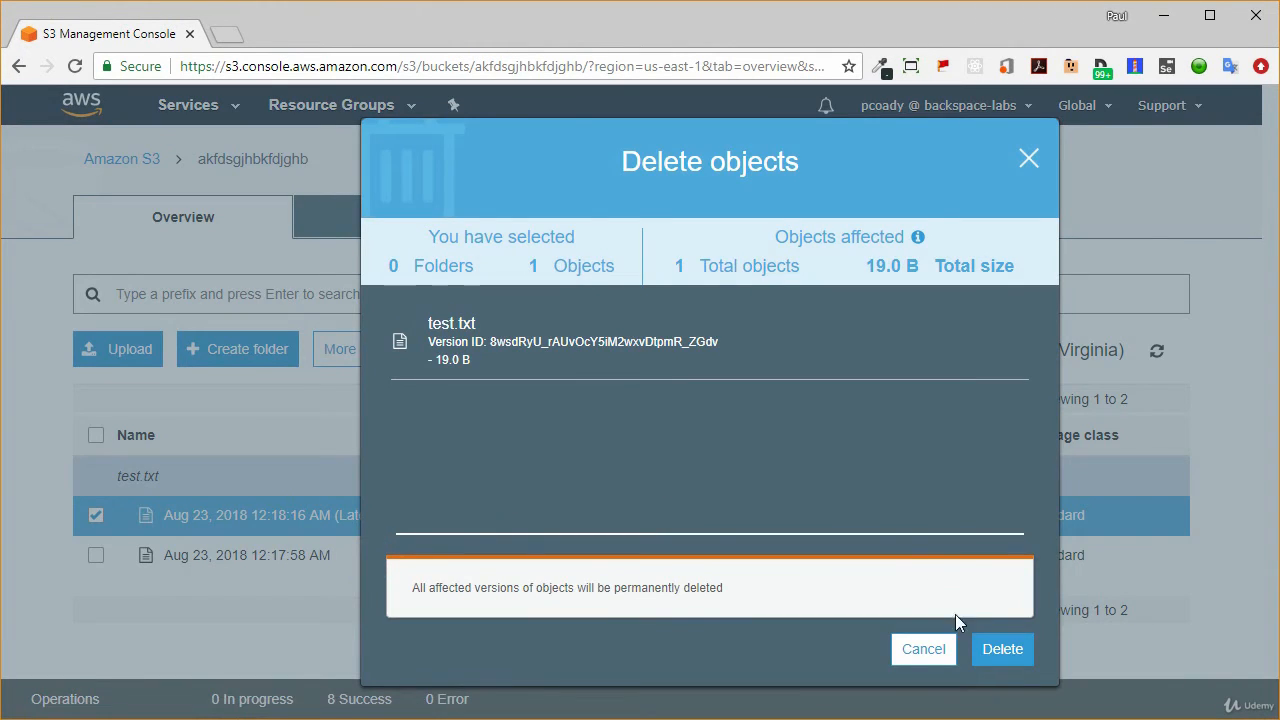
click(1001, 650)
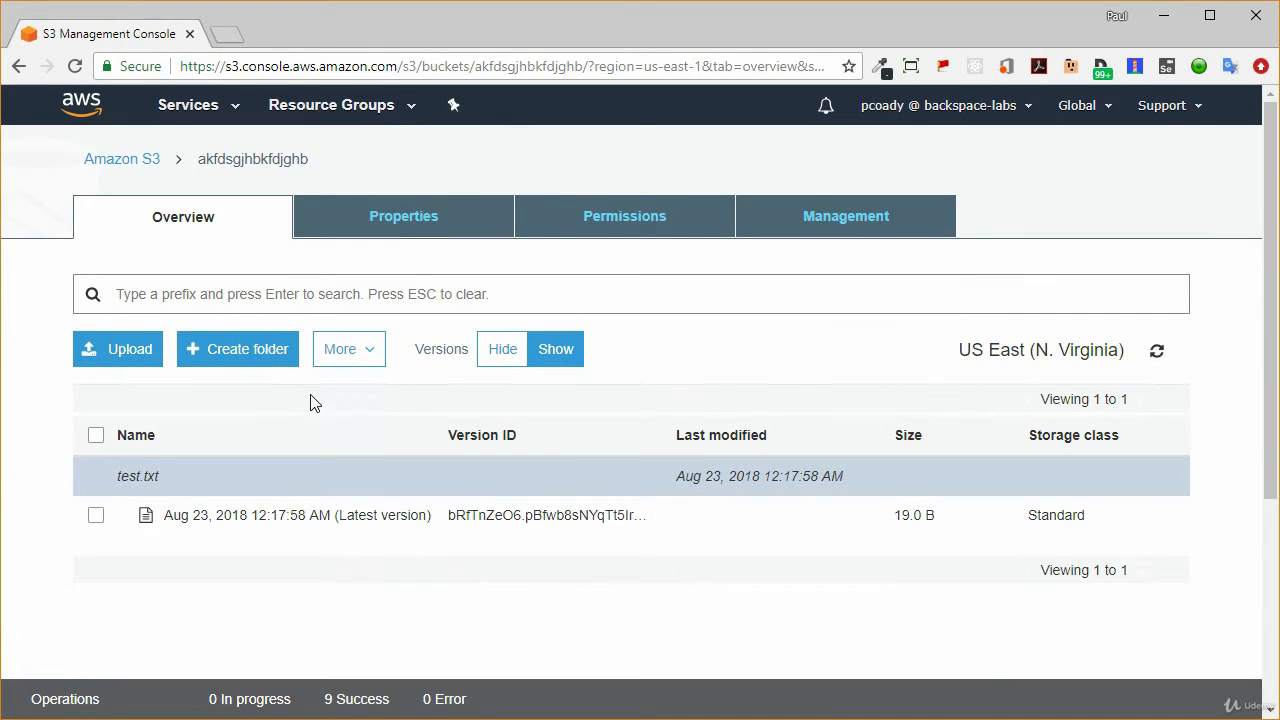
Step: Hide the object versions, then download the remaining test.txt and open the downloaded copy to check its text
click(499, 361)
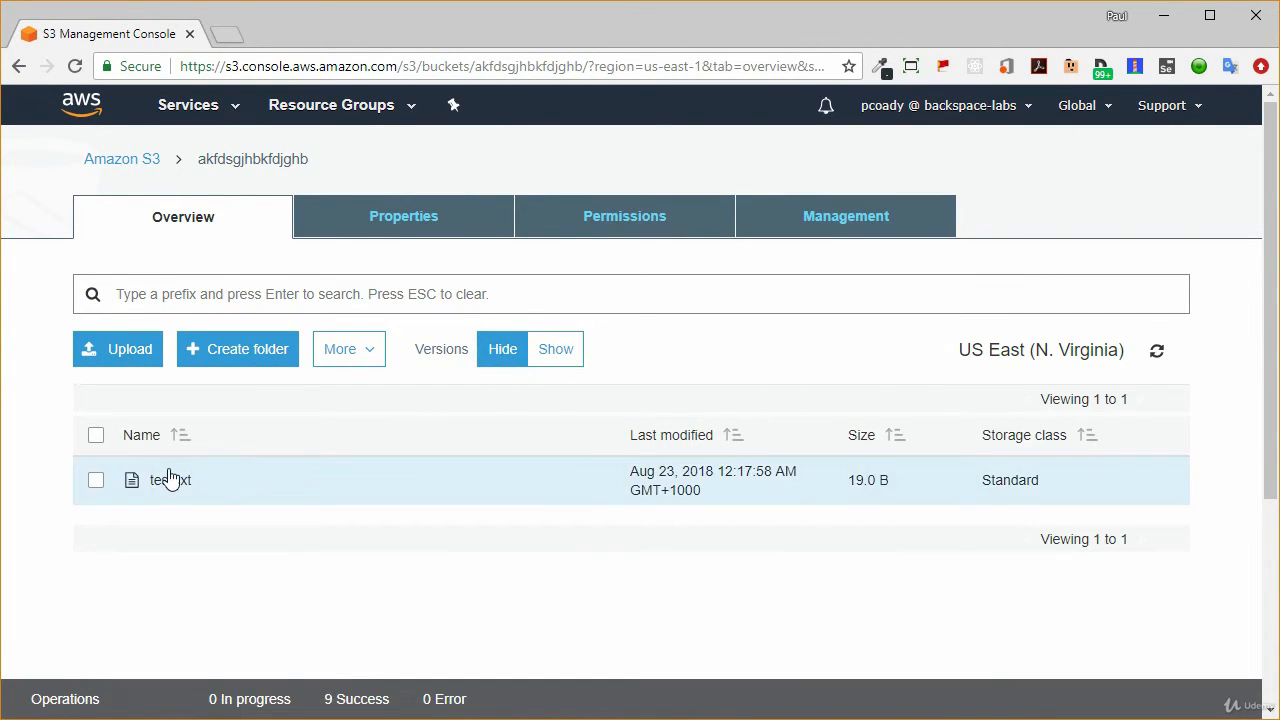
click(170, 481)
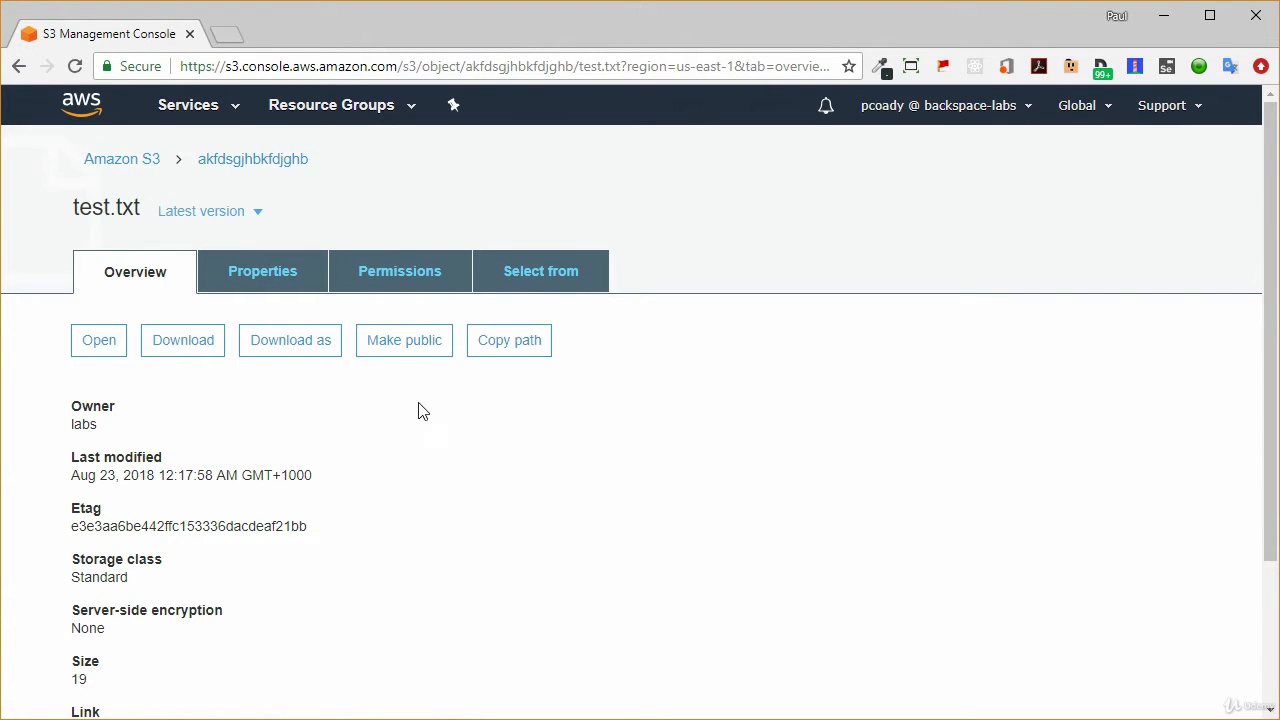
click(170, 343)
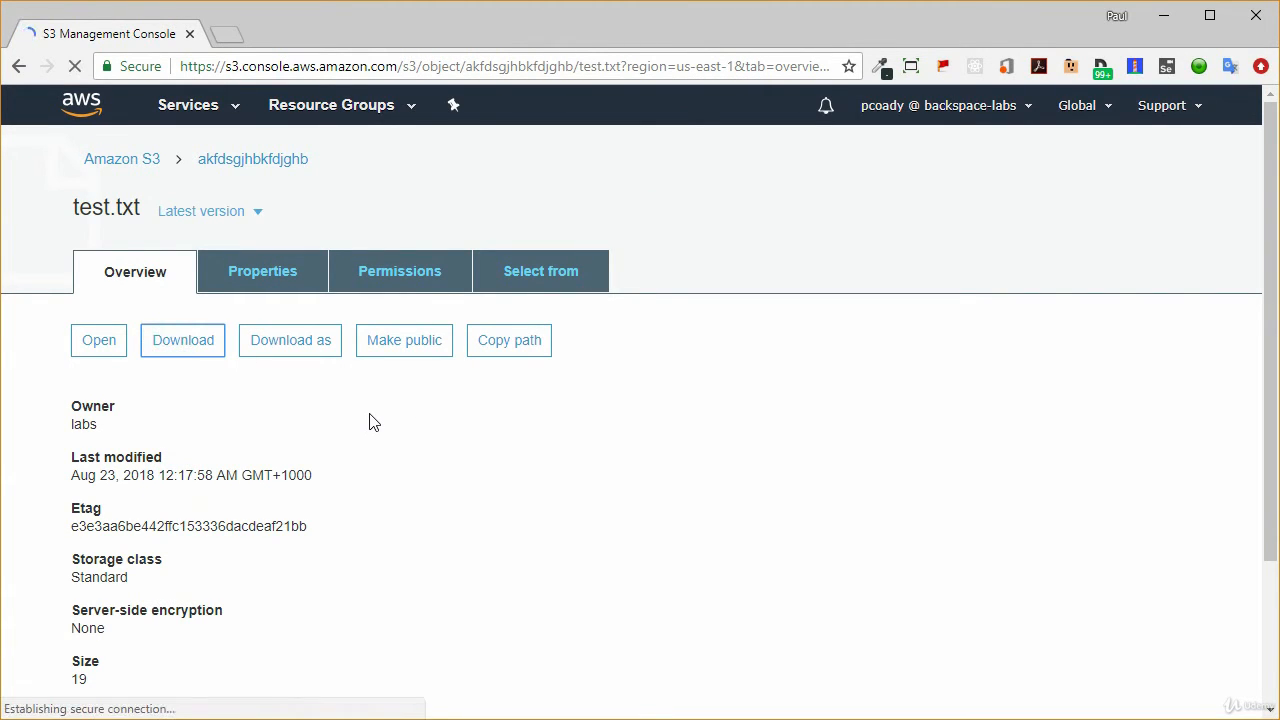
click(82, 695)
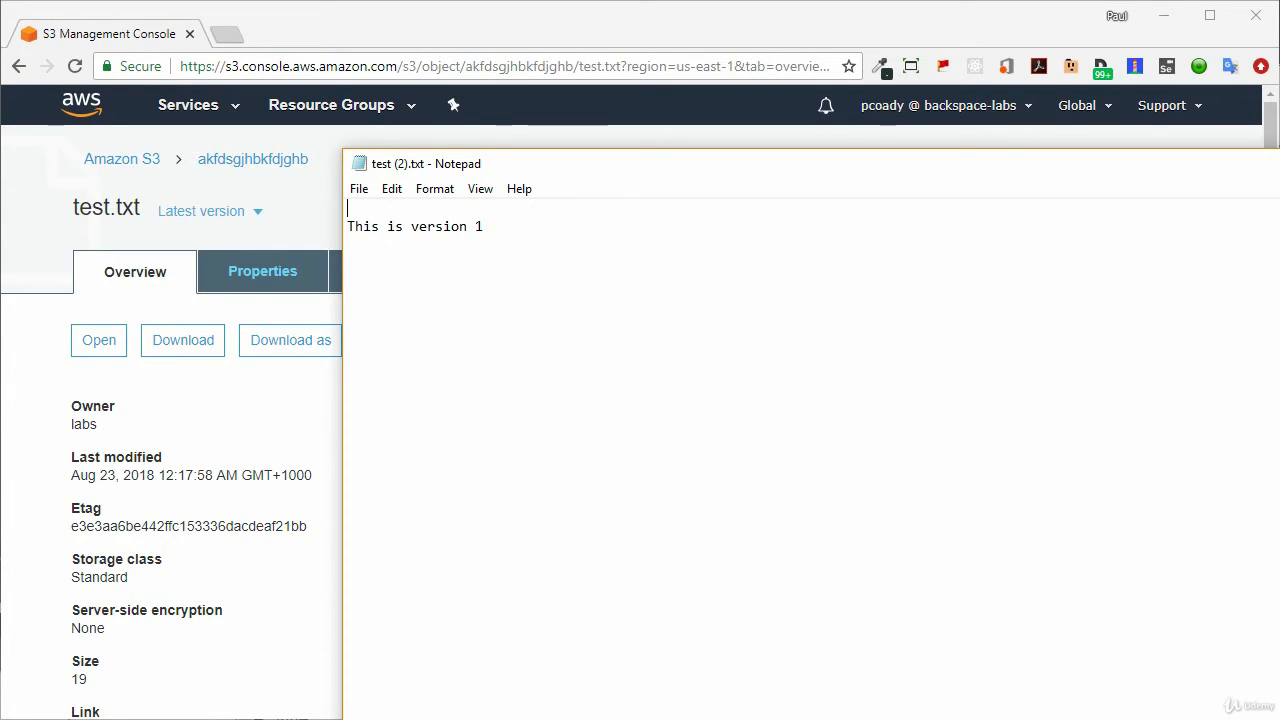
Step: Close the downloaded text file, return to the akfdsgjhbkfdjghb bucket, and delete the test.txt object with versions hidden
key(alt+F4)
click(236, 162)
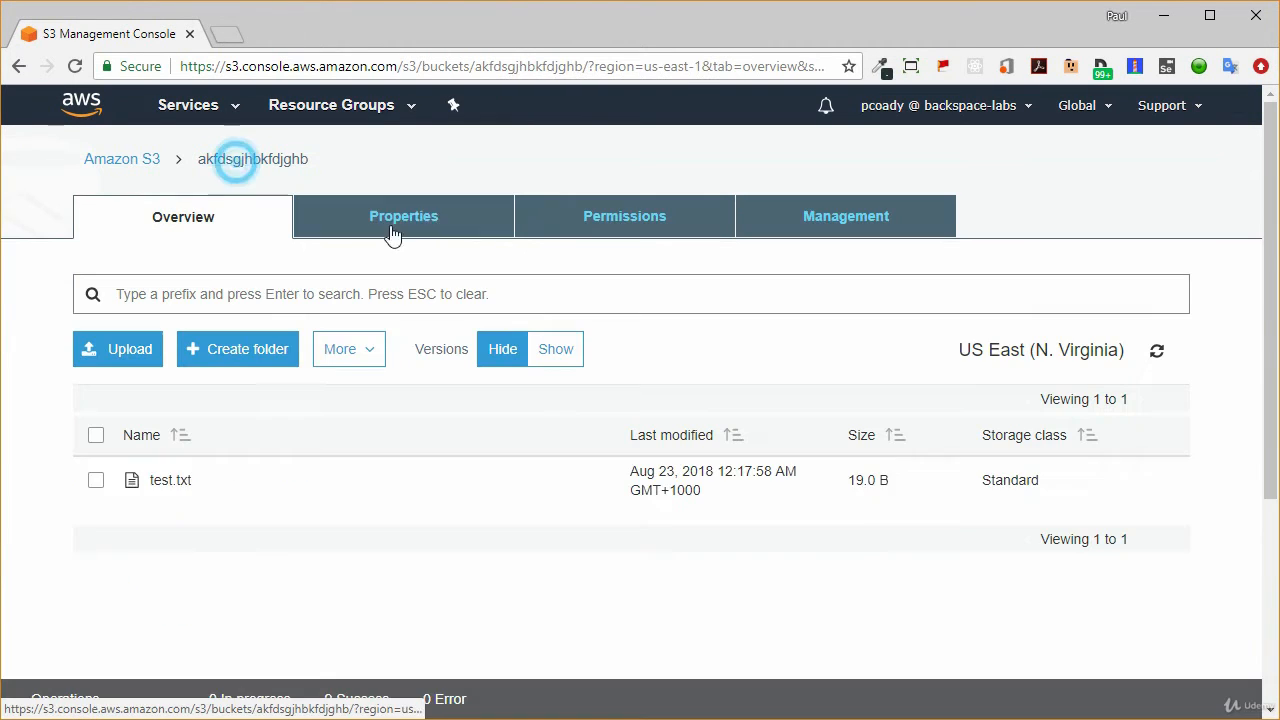
click(95, 482)
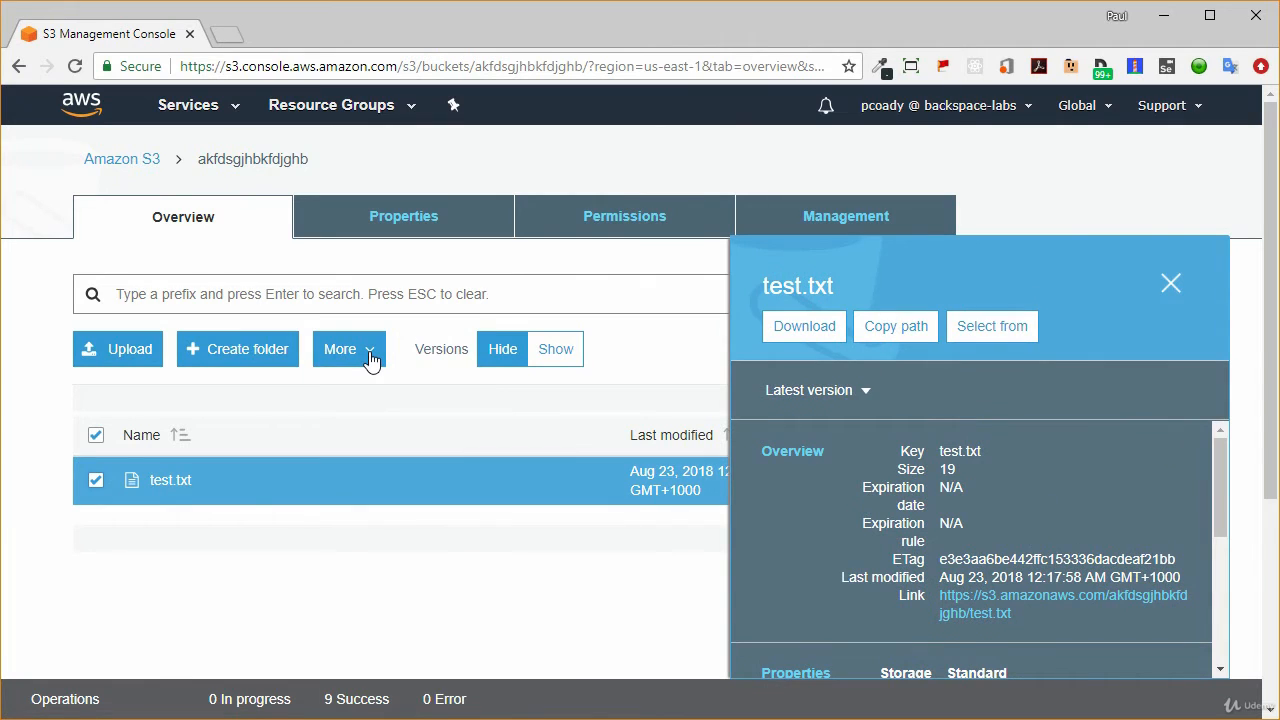
click(370, 355)
click(378, 557)
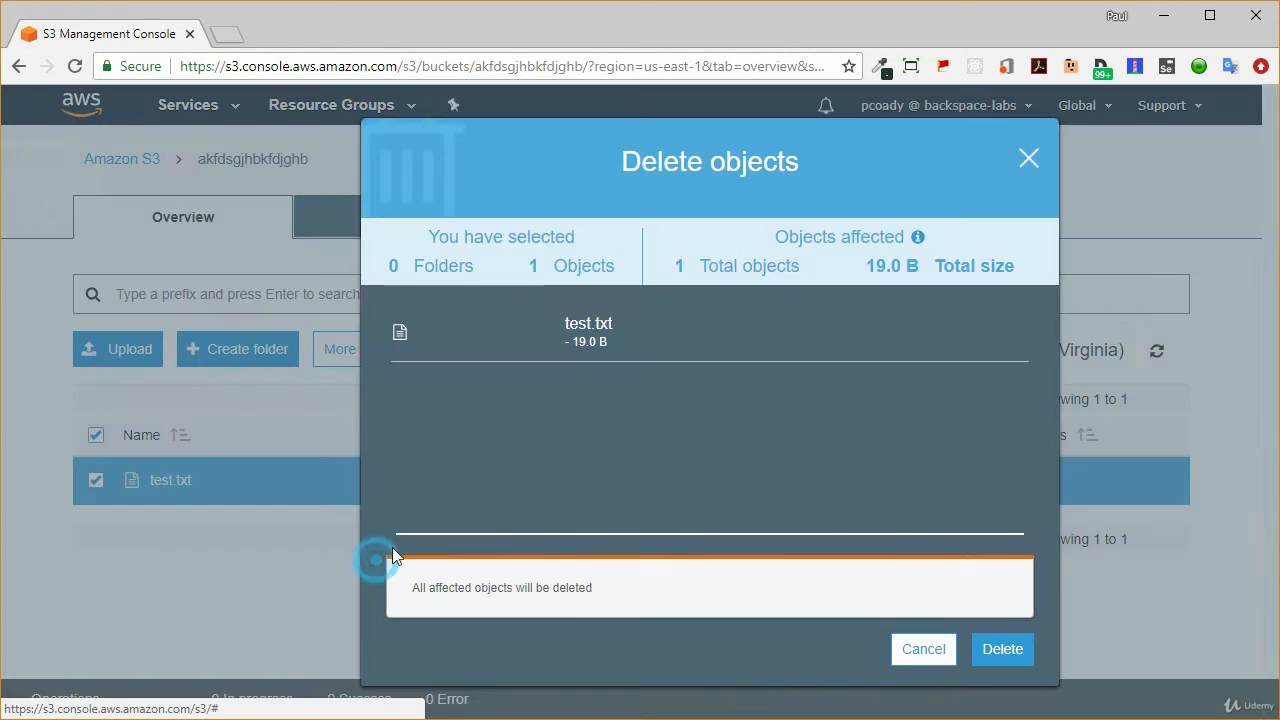
click(1000, 655)
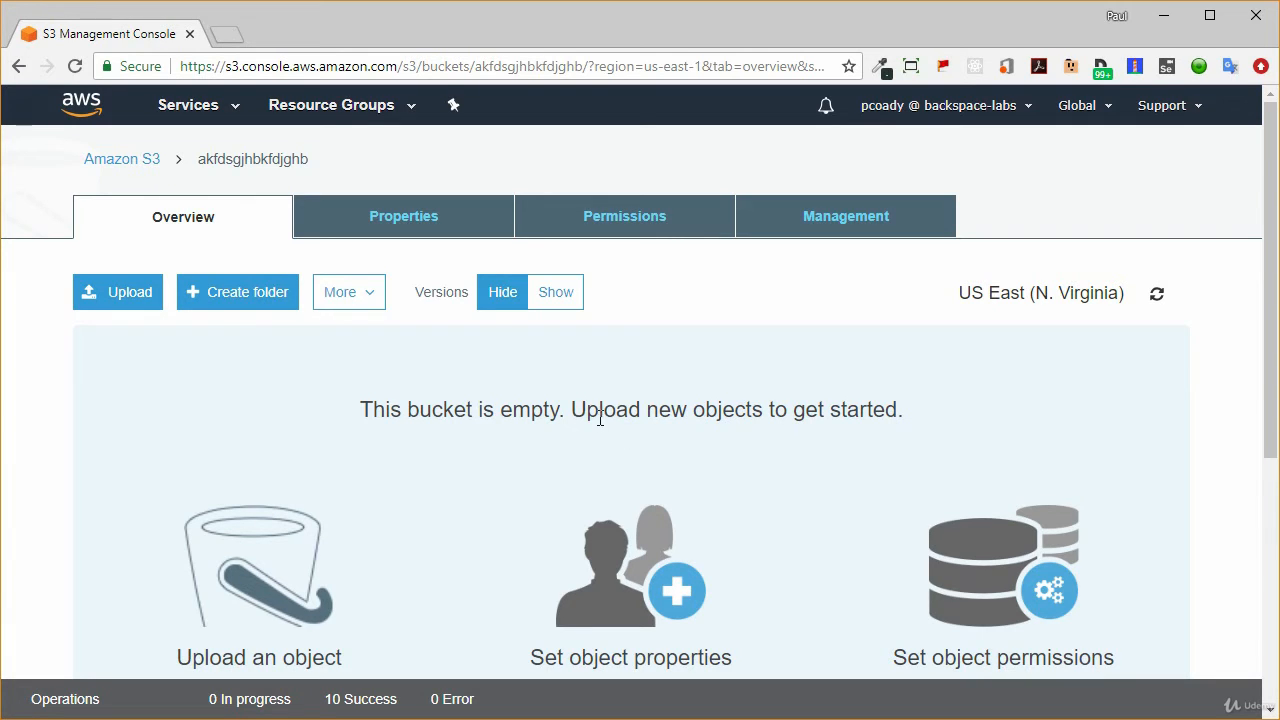
Step: With object versions shown, permanently delete the delete marker of test.txt to restore the file, then hide the versions
click(558, 298)
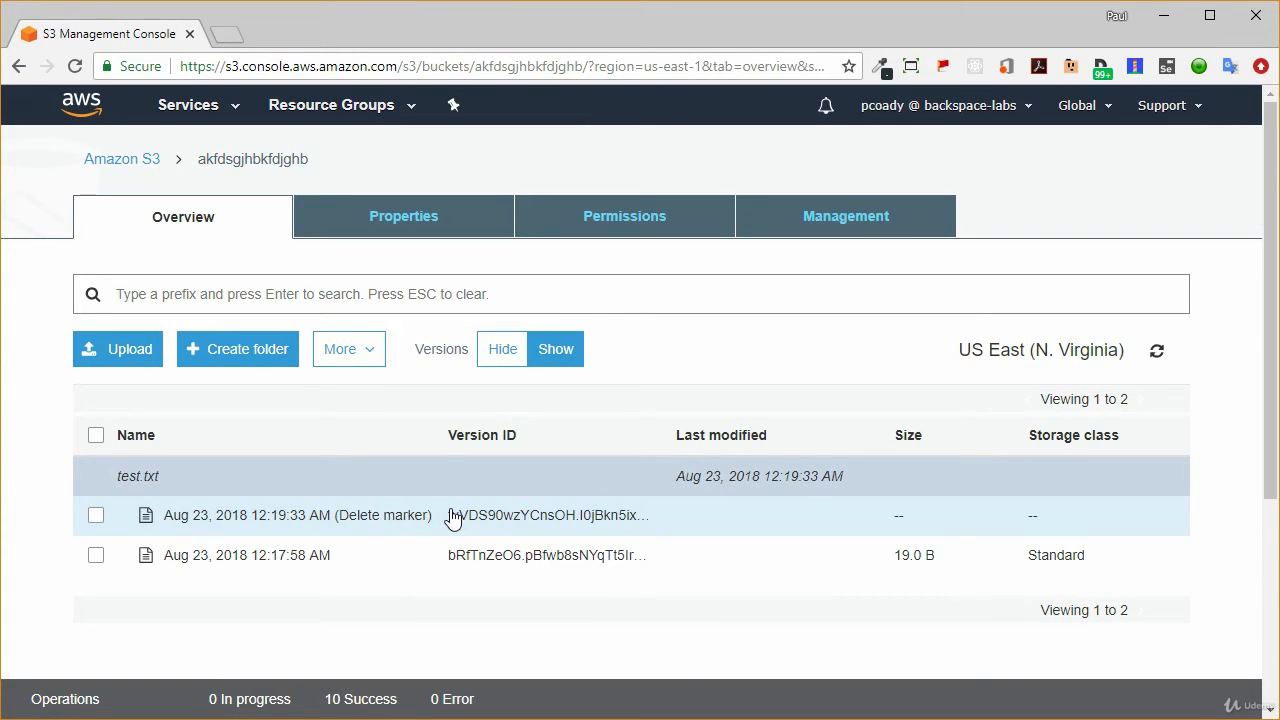
click(96, 515)
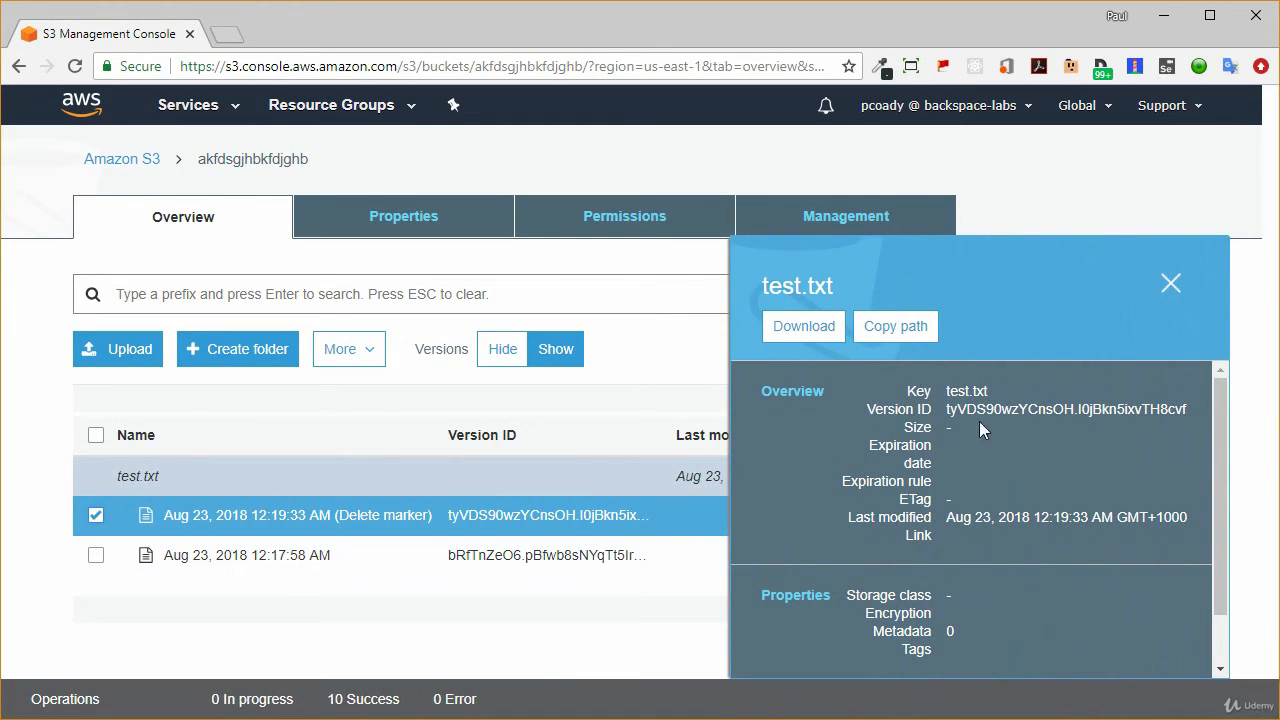
click(1171, 284)
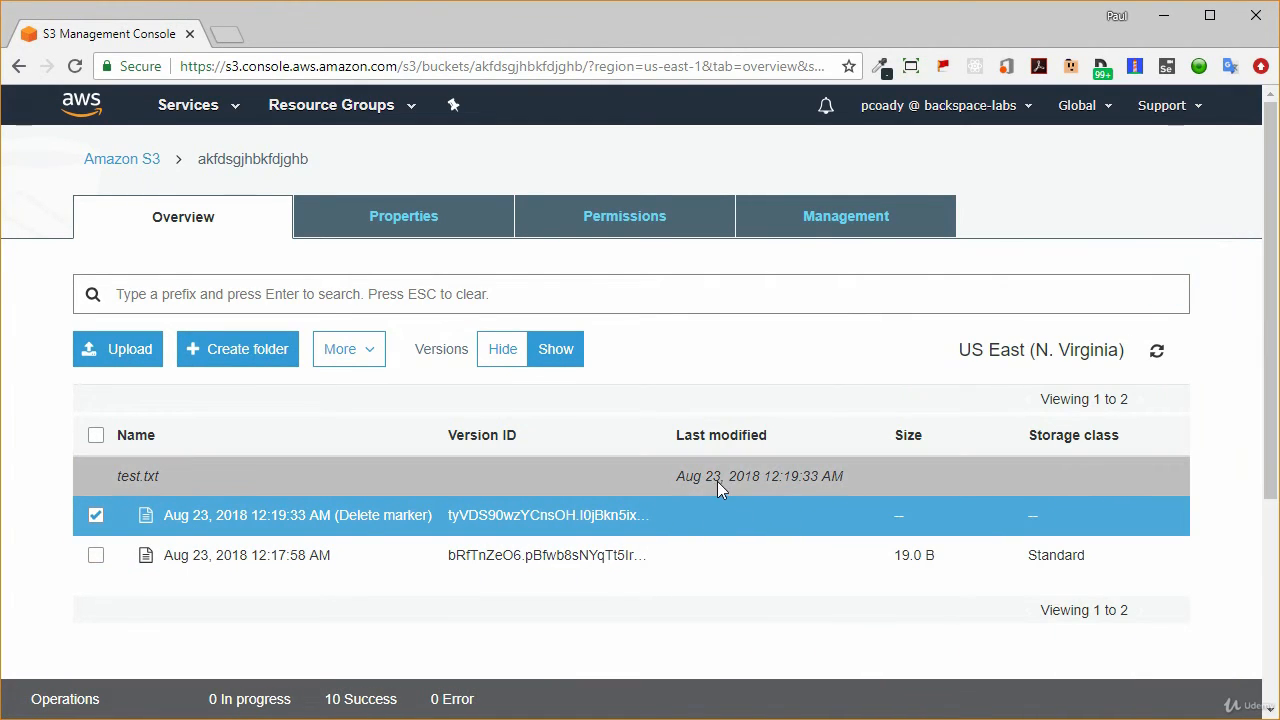
click(376, 349)
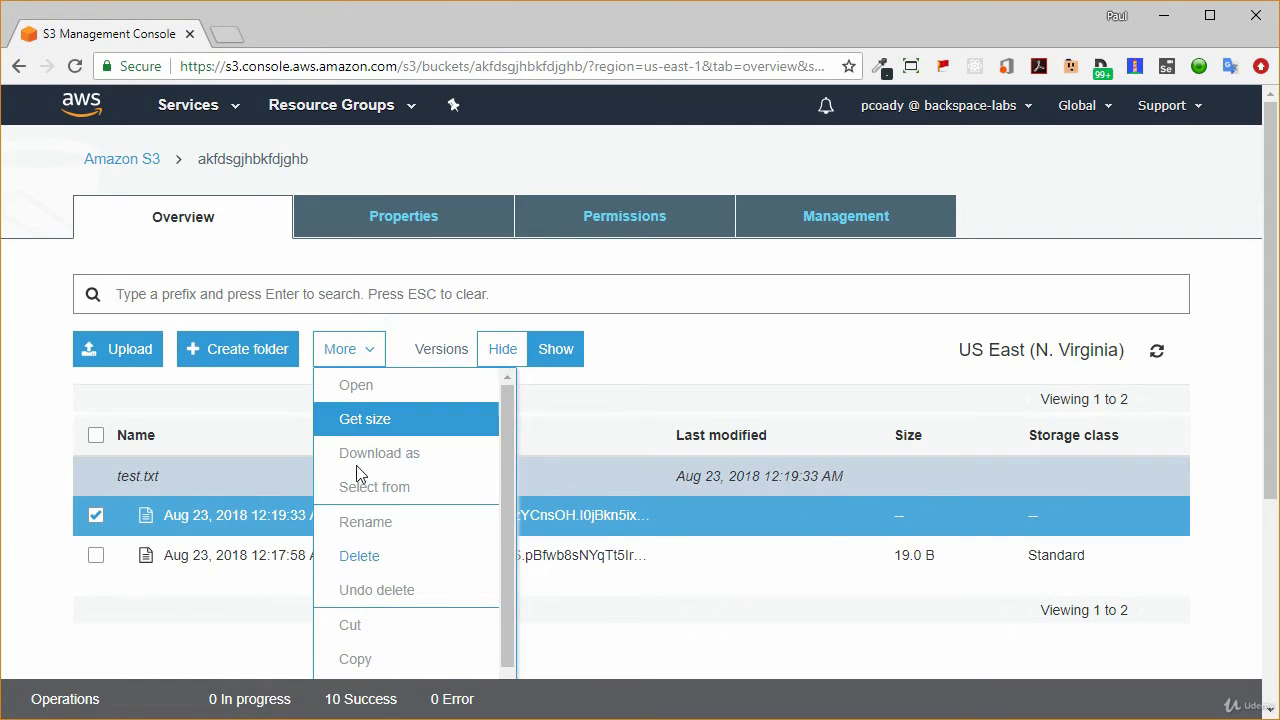
click(355, 558)
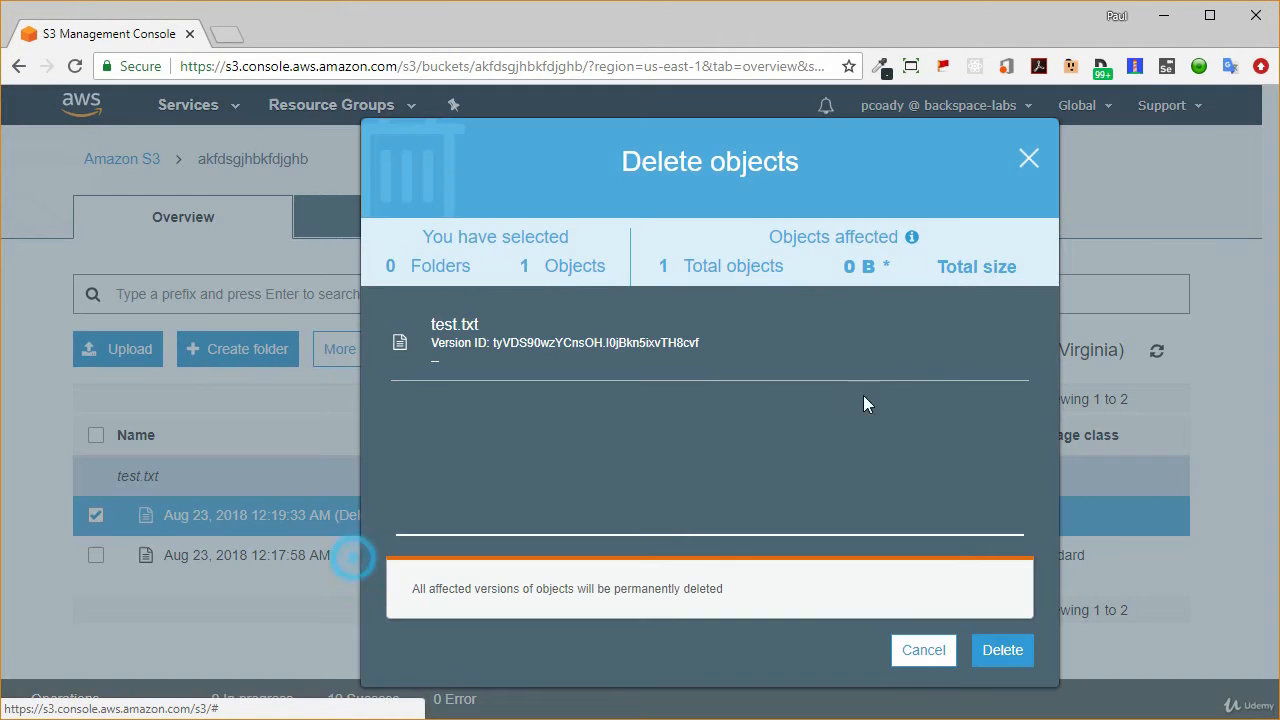
click(1000, 650)
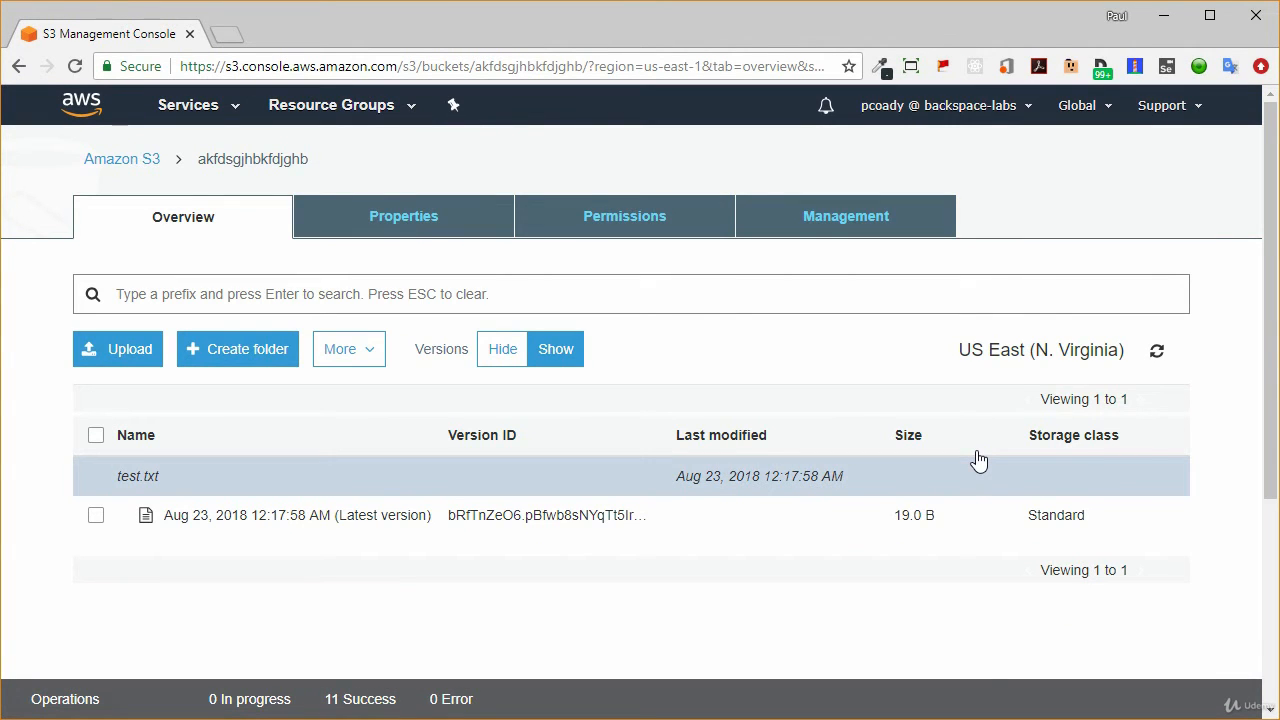
click(505, 352)
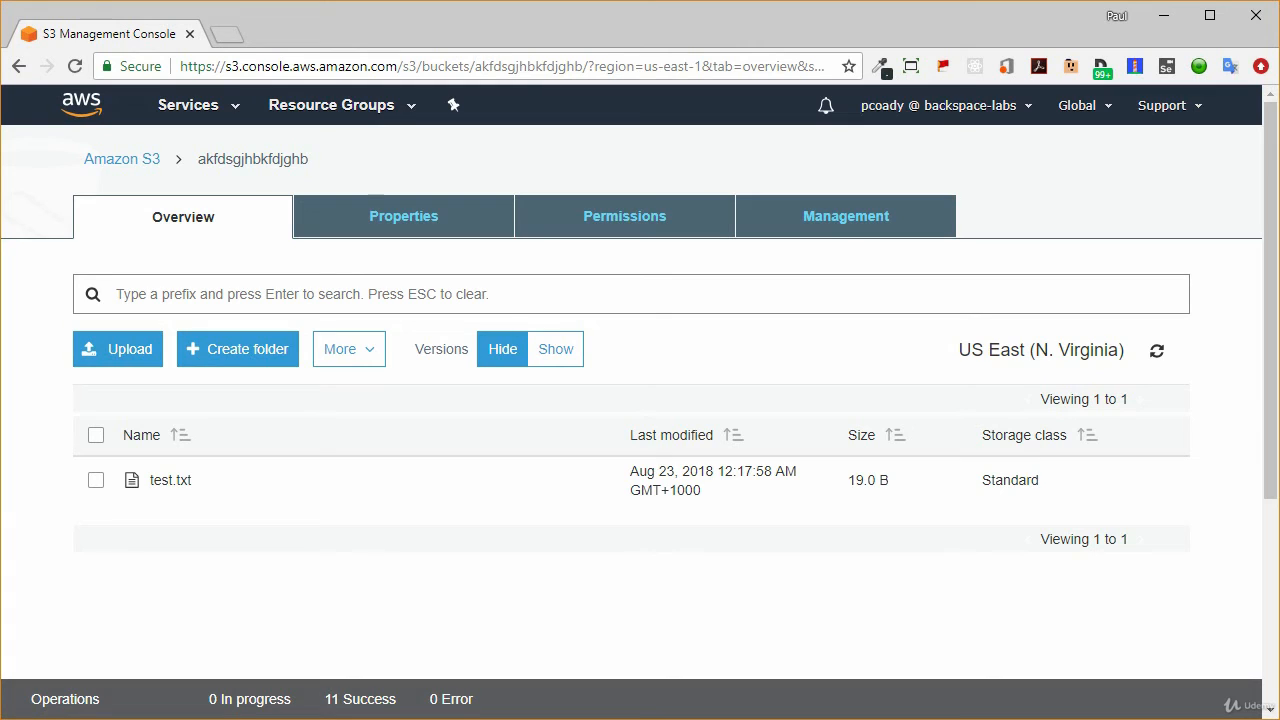
Step: Start a lifecycle rule for the bucket named "Test rule", leaving the prefix/tag filter empty
click(851, 226)
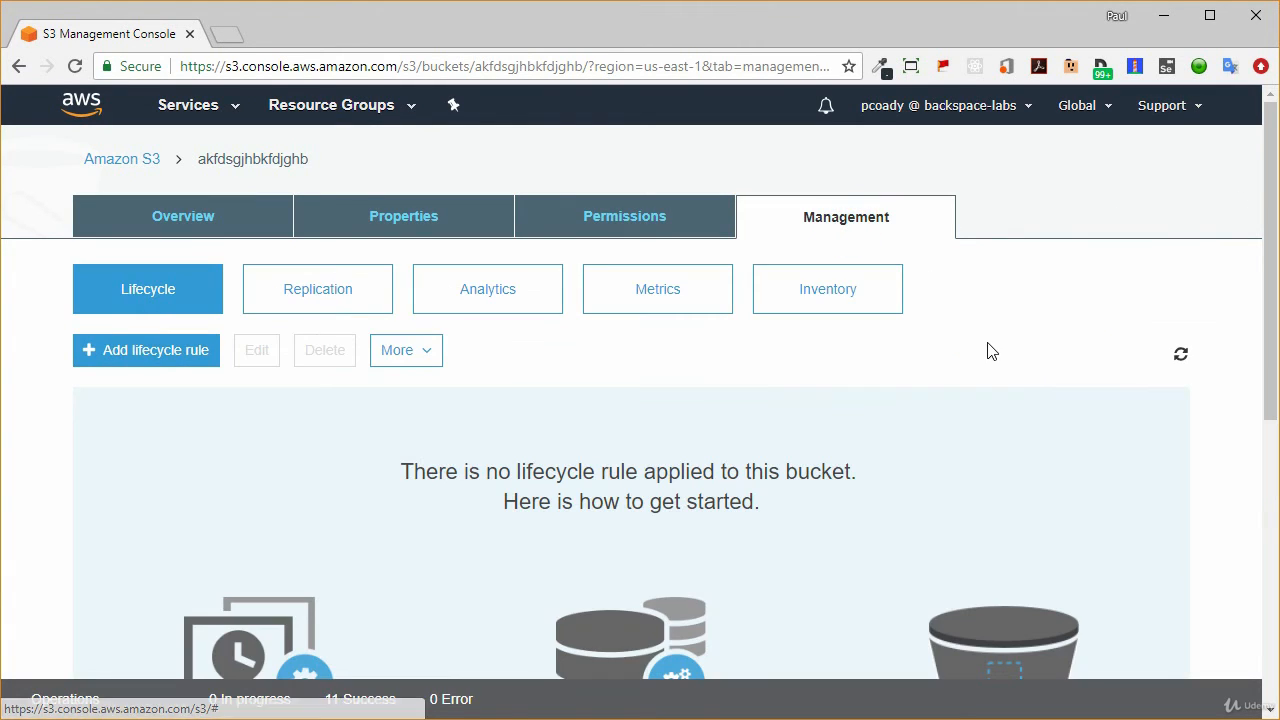
click(100, 362)
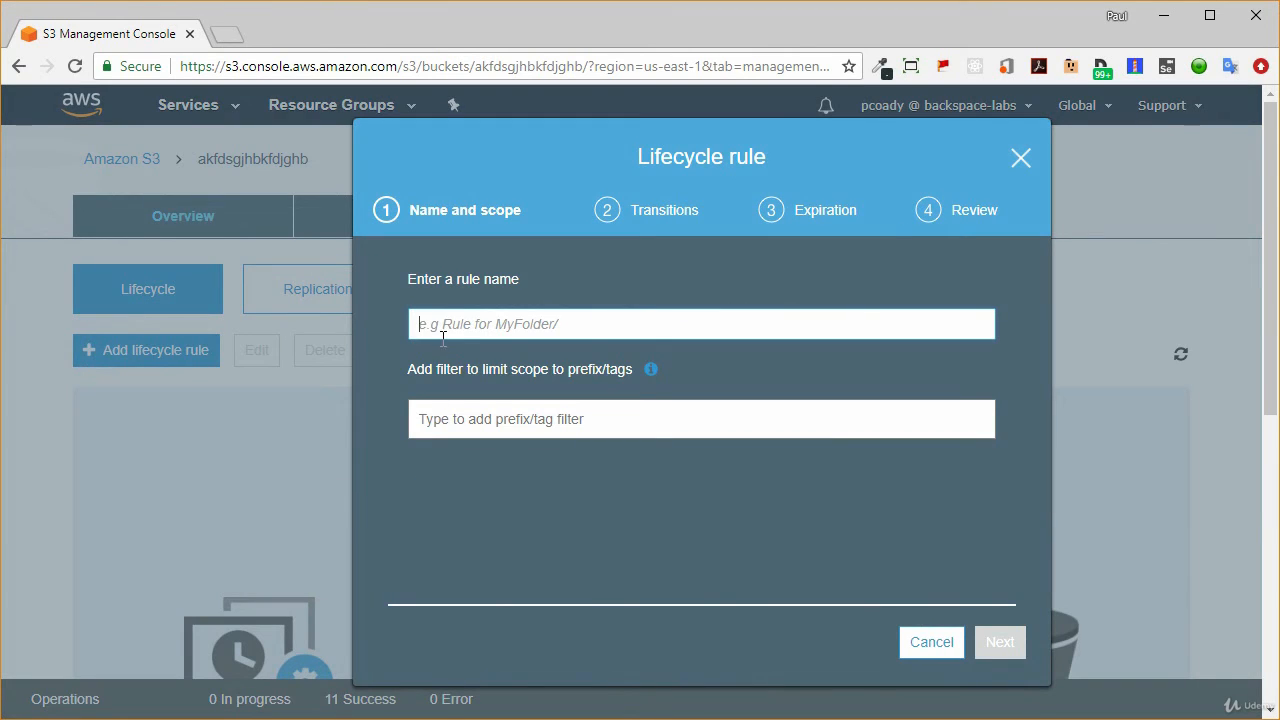
text(Test rule)
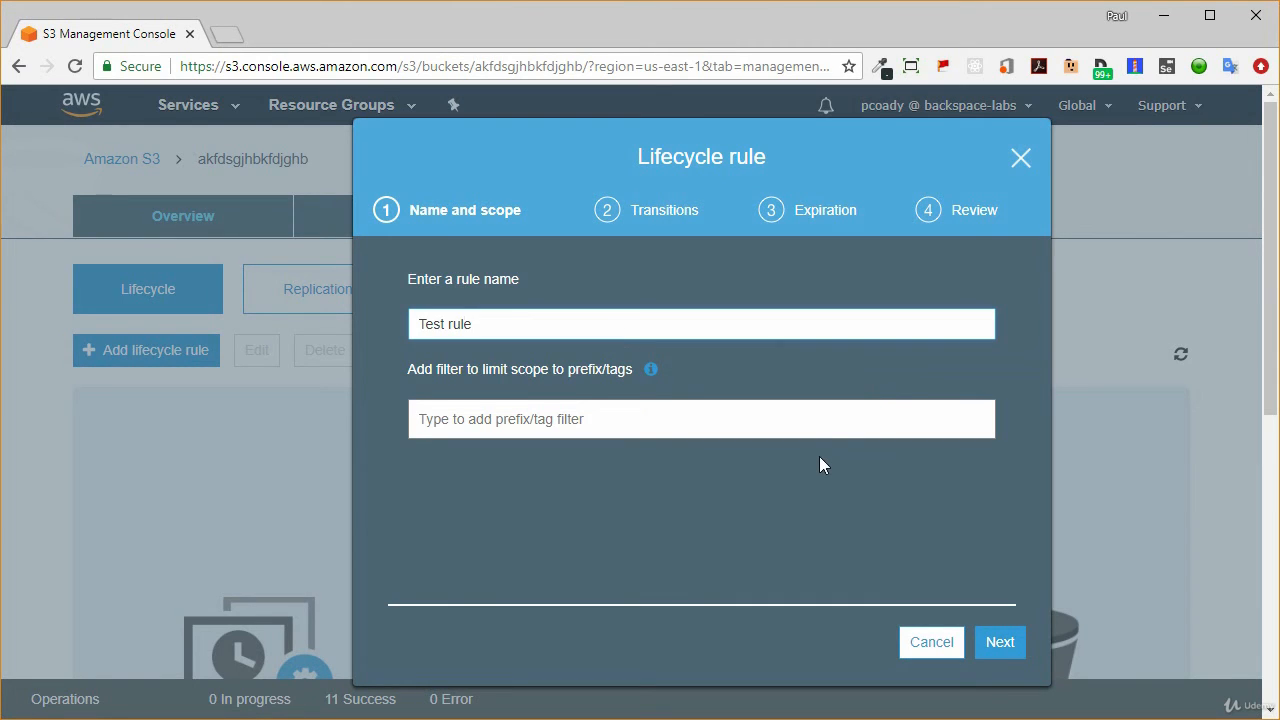
click(997, 641)
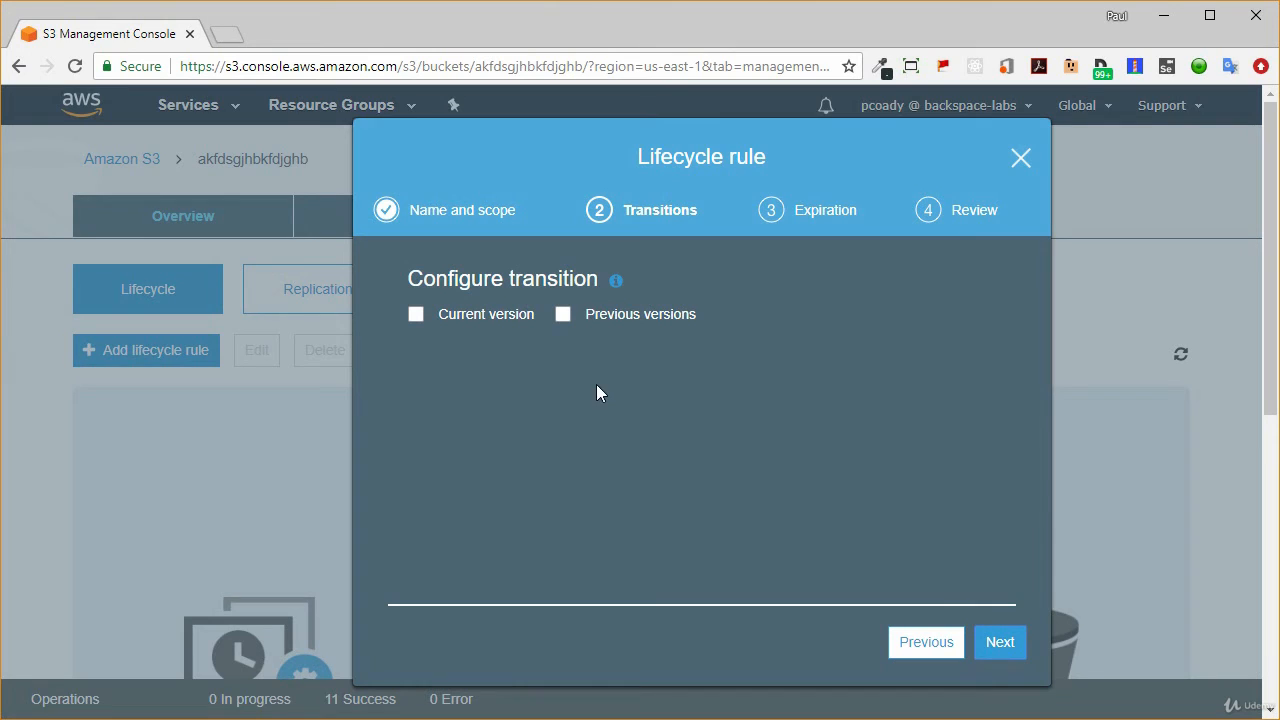
Step: Add a transition for previous versions of objects to Amazon Glacier after 90 days and continue to the expiration settings
click(563, 316)
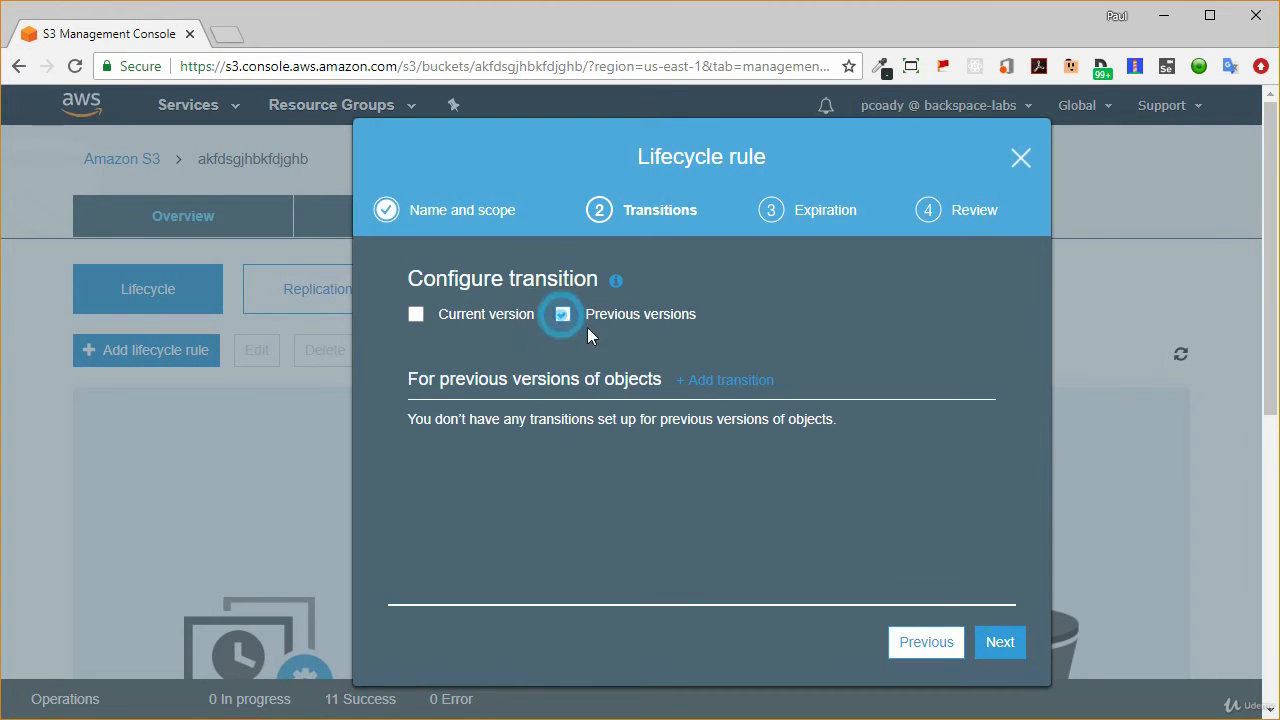
click(707, 391)
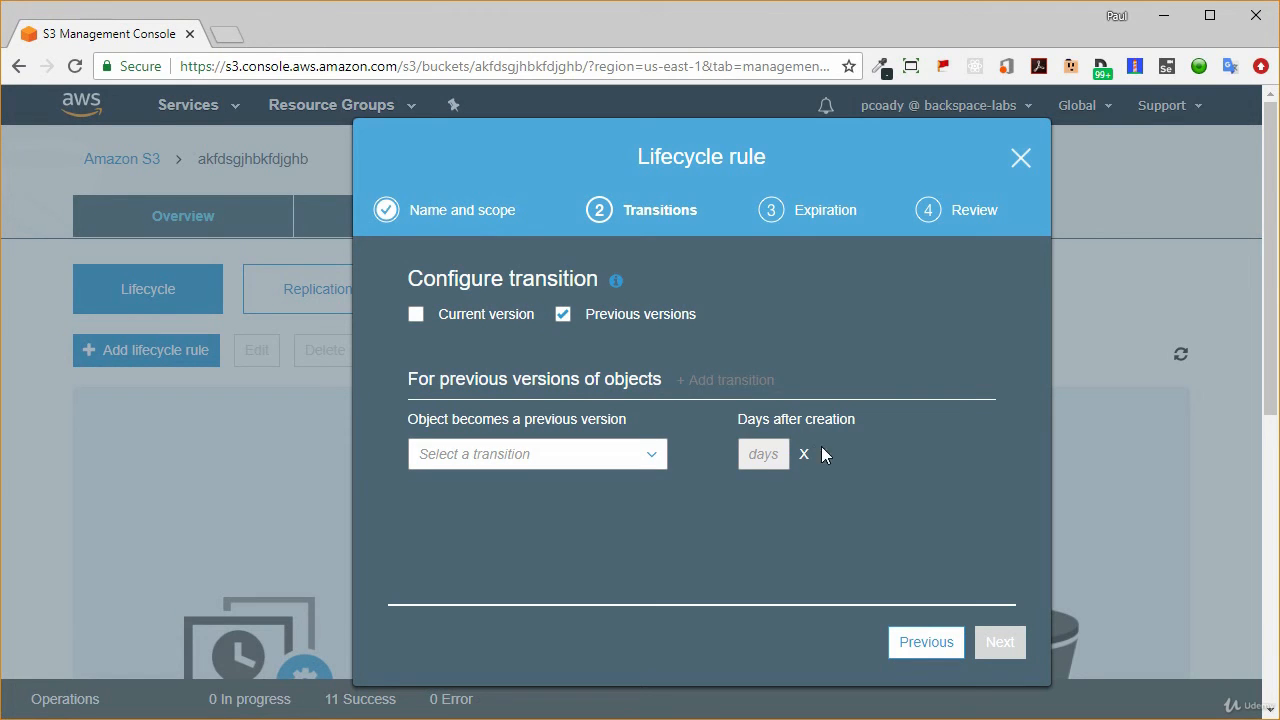
click(655, 452)
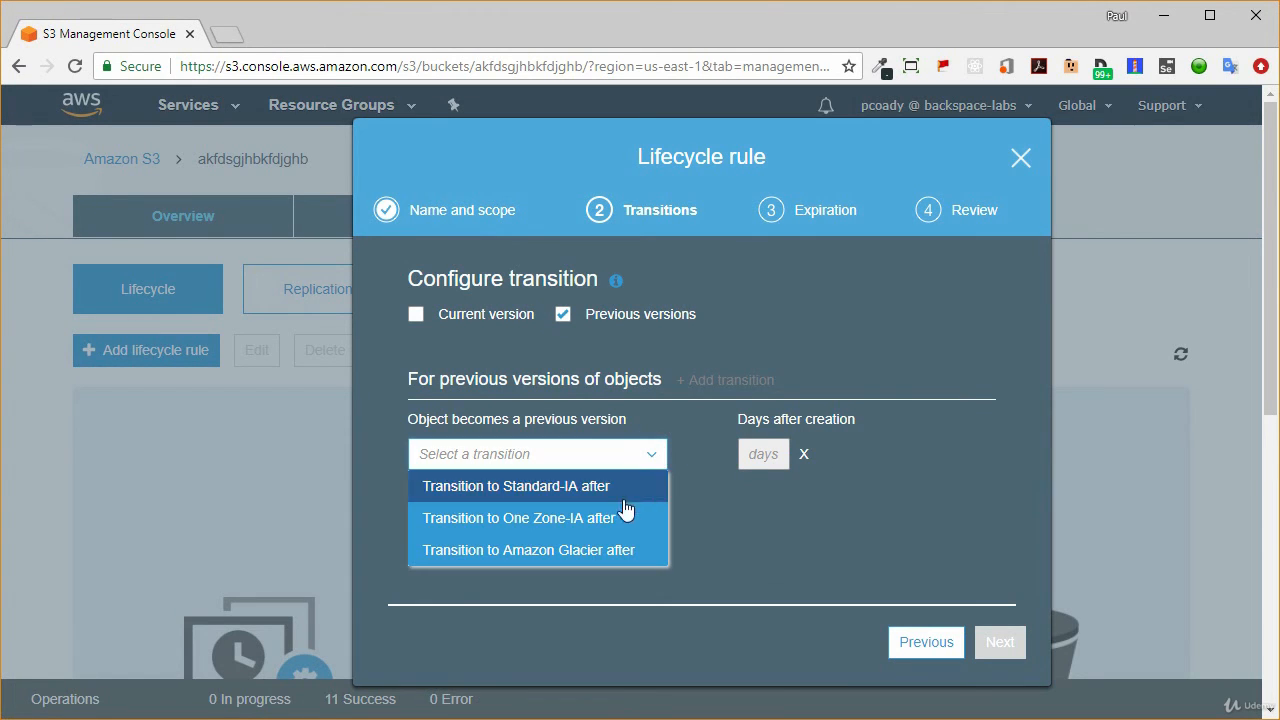
click(605, 548)
drag(760, 455, 736, 455)
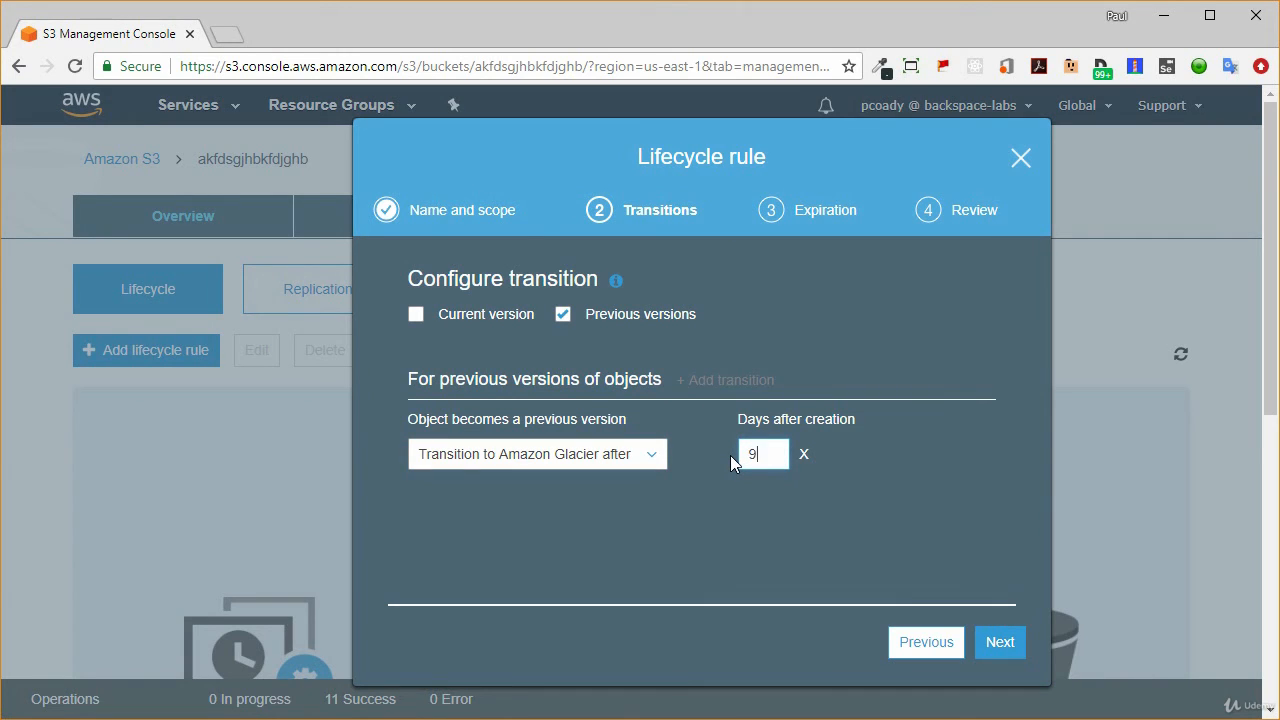
text(90)
click(734, 531)
click(1003, 650)
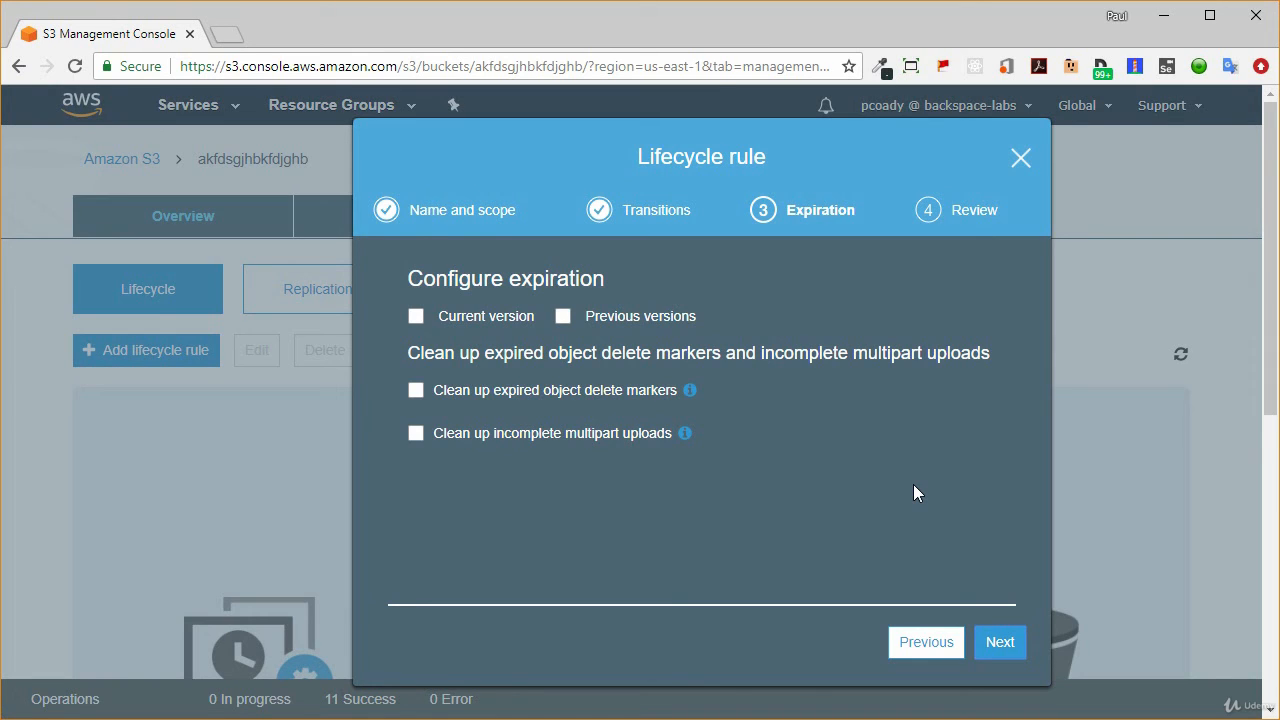
Step: Set previous versions to be permanently deleted after 455 days, enable cleanup of expired delete markers and of incomplete multipart uploads after 7 days, and proceed to review
click(563, 316)
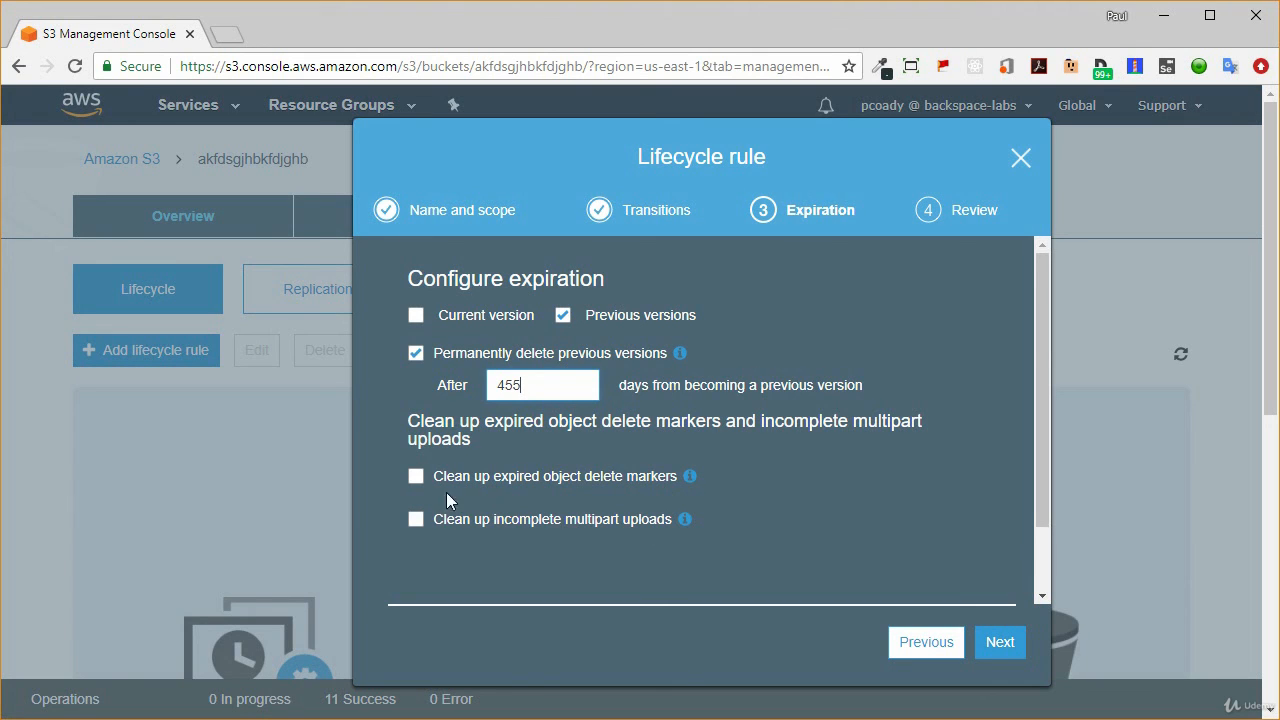
click(416, 478)
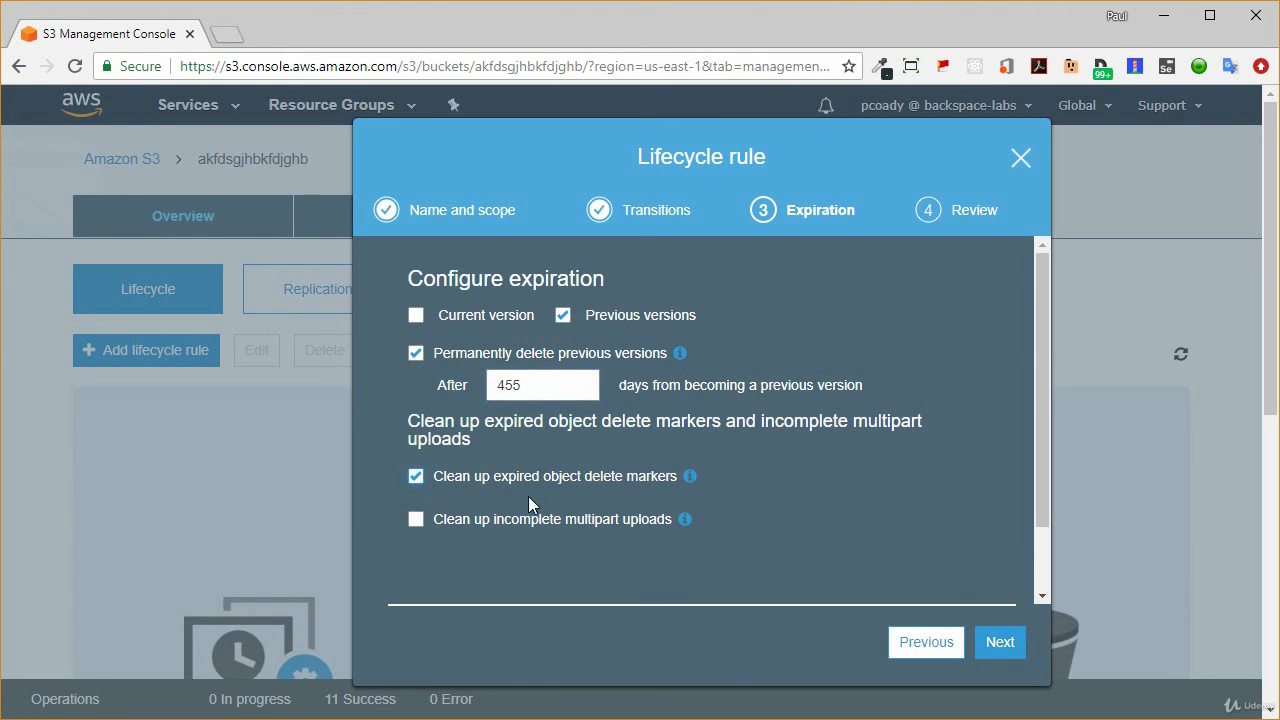
click(416, 520)
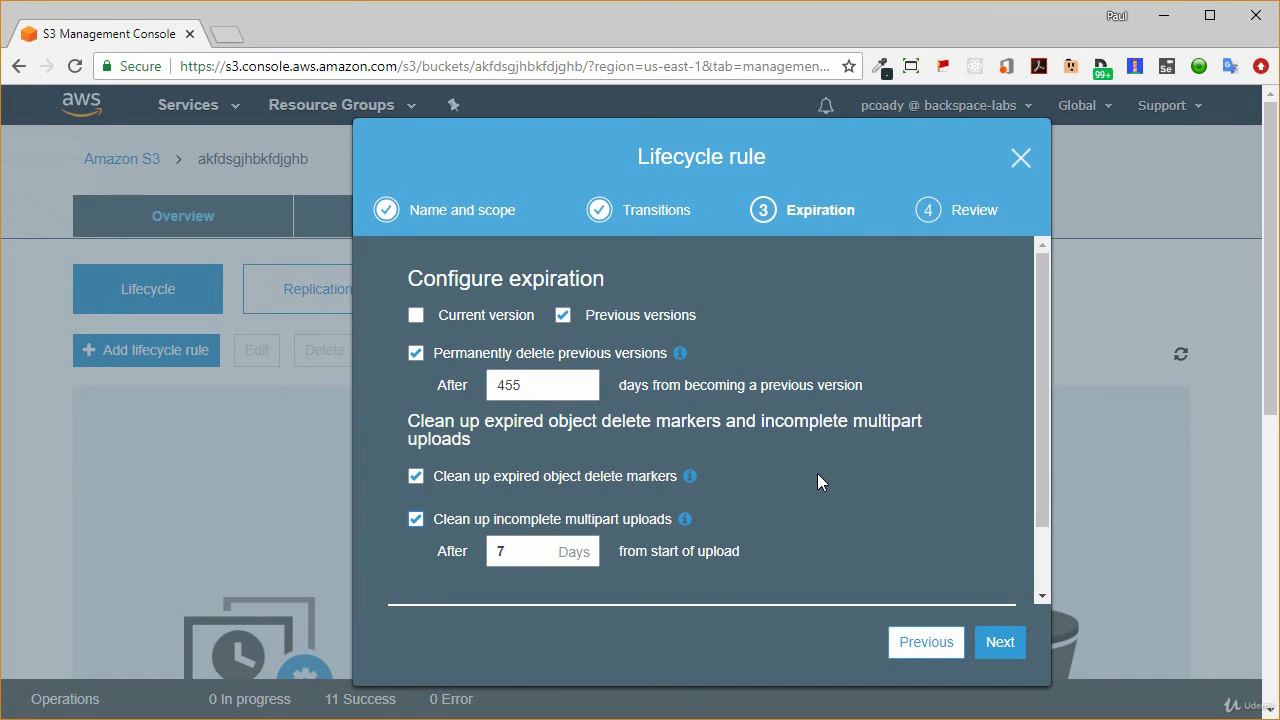
click(1000, 642)
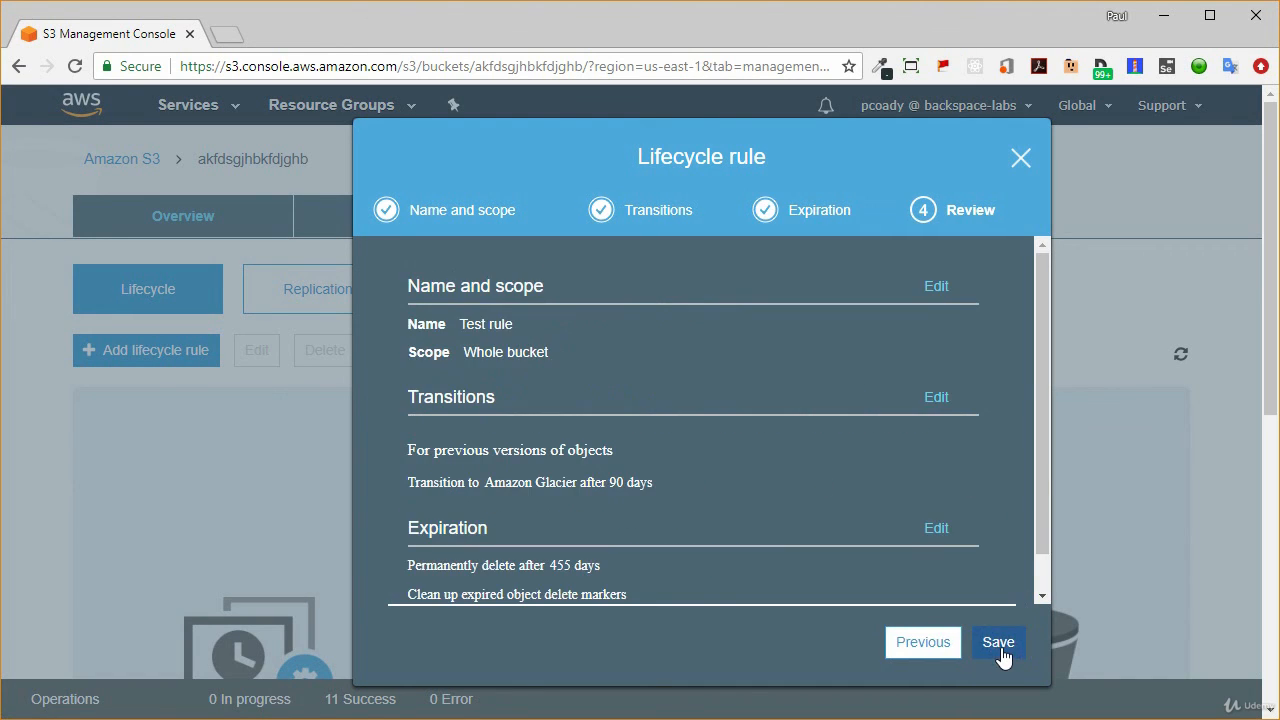